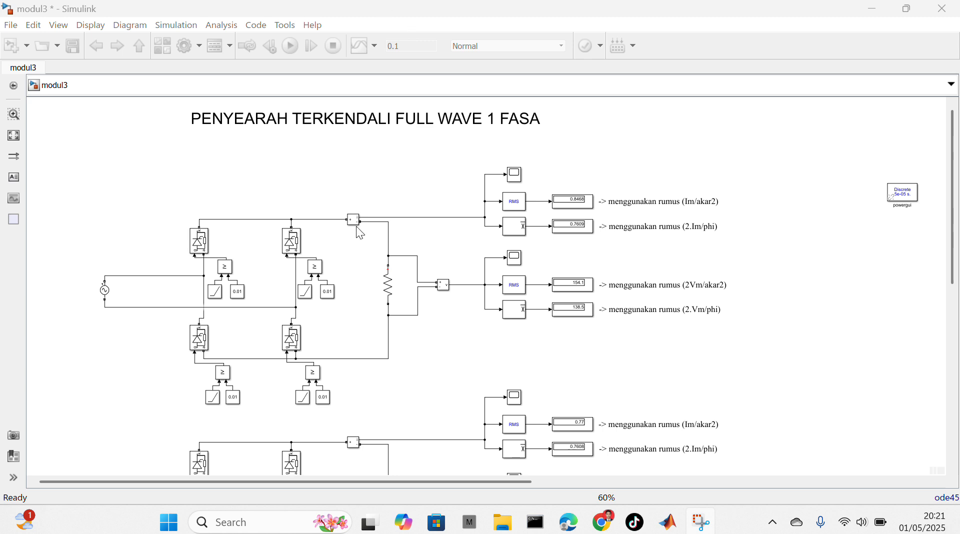
Step: Inspect the resistive load's block parameters in the first rectifier circuit and examine its current displays
{"action": "left_click", "coordinate": [384, 277]}
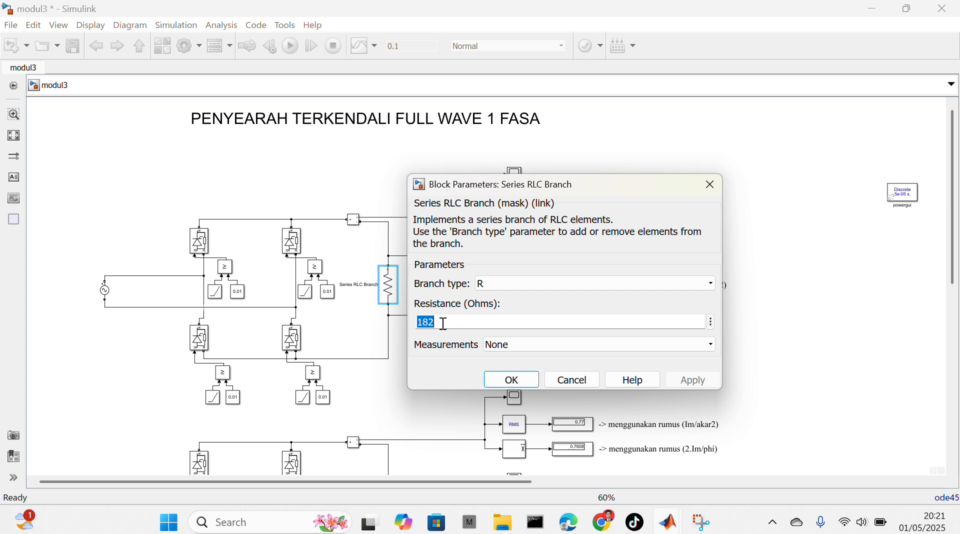
{"action": "left_click", "coordinate": [507, 378]}
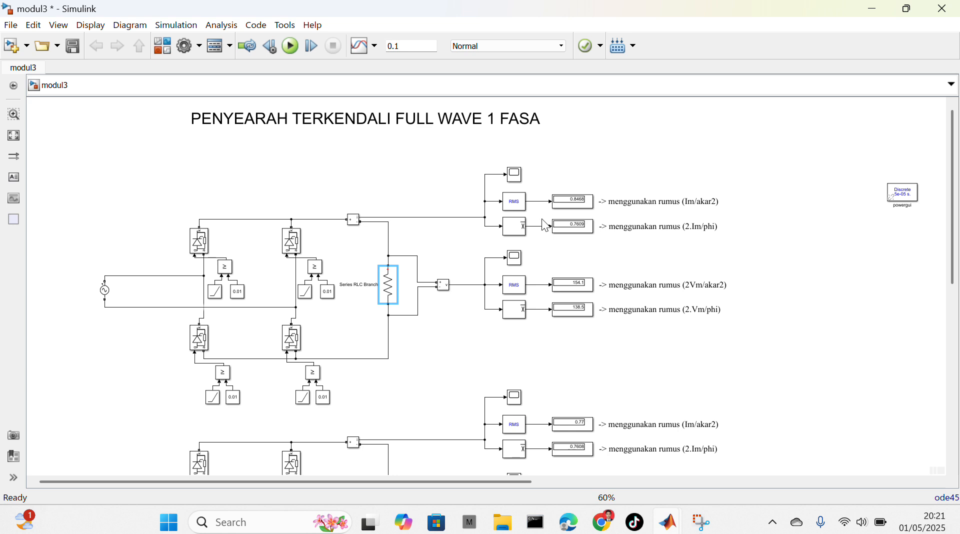
{"action": "left_click", "coordinate": [354, 223]}
{"action": "left_click", "coordinate": [575, 203]}
{"action": "scroll", "coordinate": [423, 194], "scroll_direction": "up", "scroll_amount": 2}
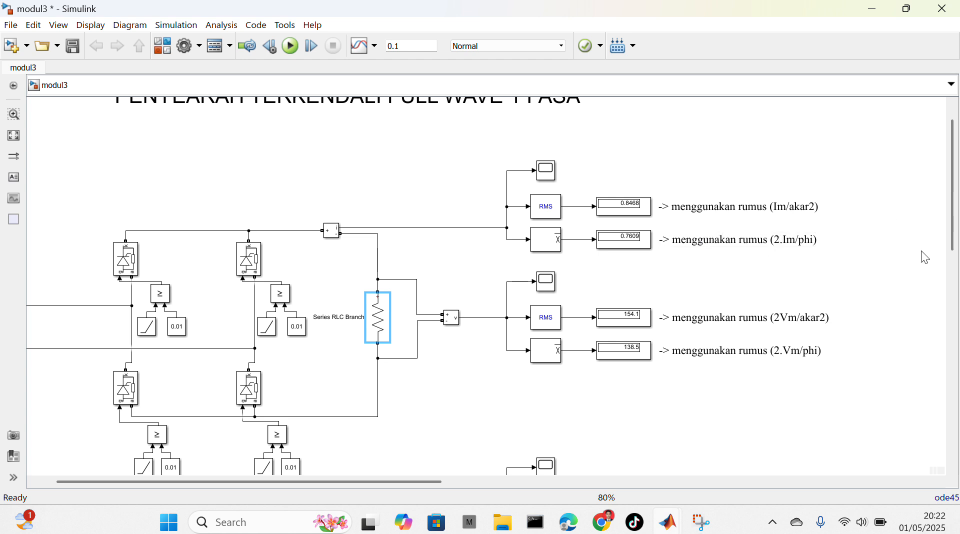
Step: Inspect the block parameters of the series RL load in the second rectifier circuit
{"action": "left_click_drag", "start_coordinate": [954, 205], "coordinate": [958, 305]}
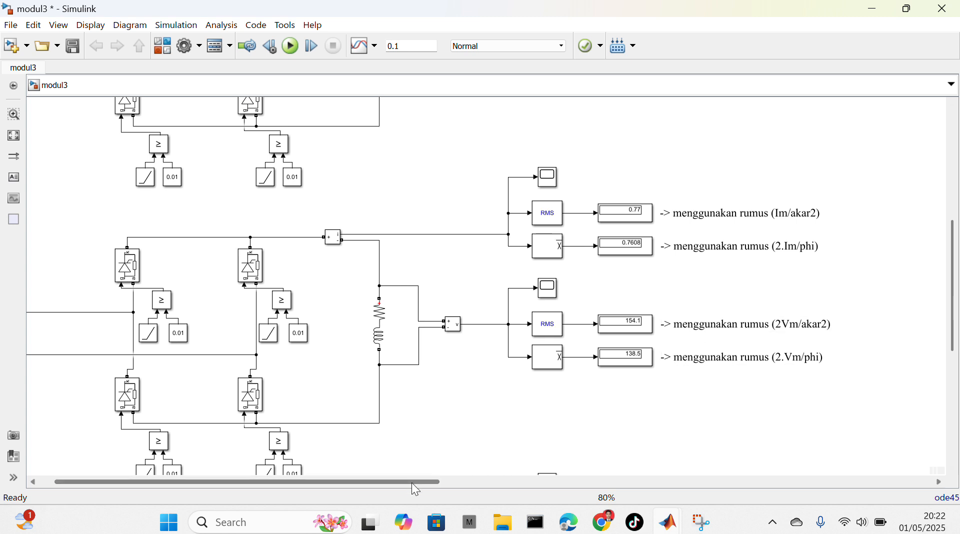
{"action": "left_click_drag", "start_coordinate": [413, 482], "coordinate": [380, 478]}
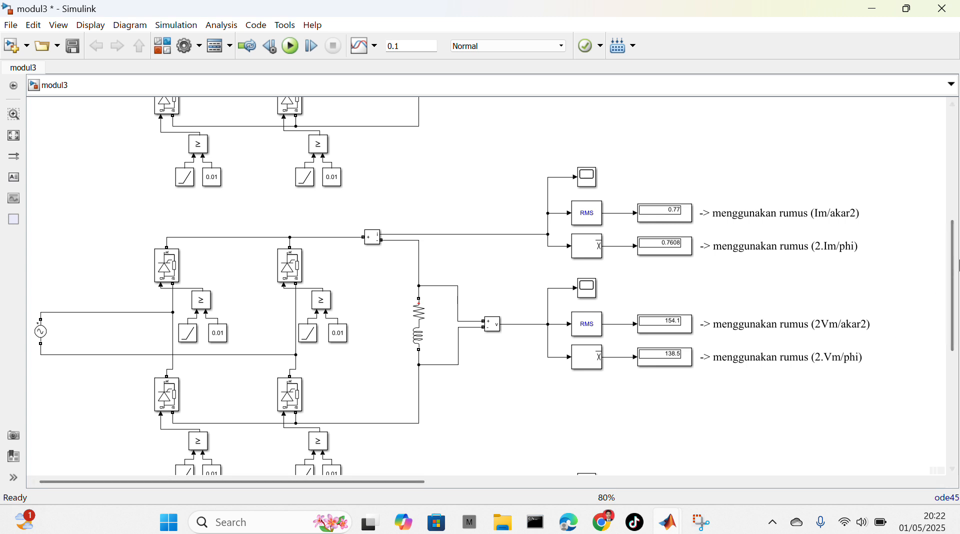
{"action": "left_click_drag", "start_coordinate": [954, 268], "coordinate": [955, 286]}
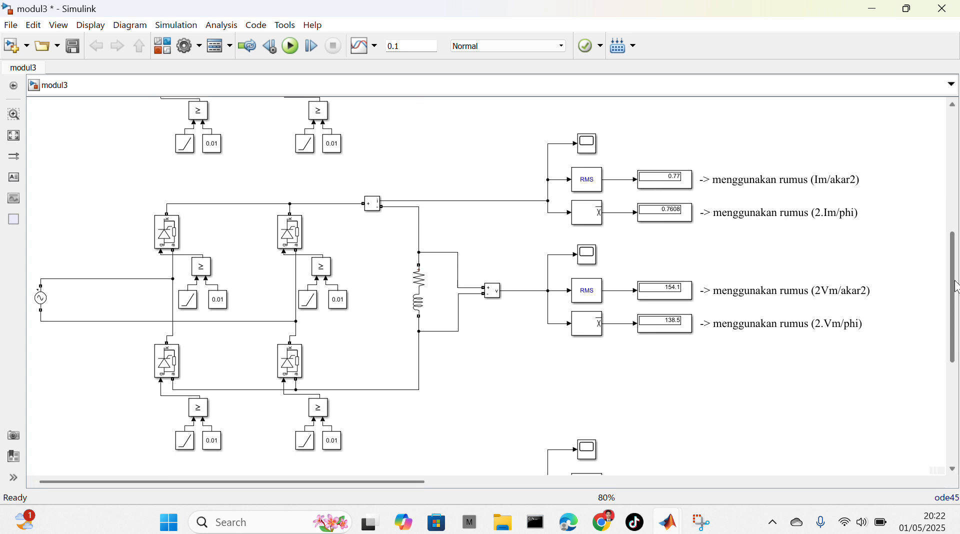
{"action": "left_click", "coordinate": [737, 186]}
{"action": "left_click", "coordinate": [633, 265]}
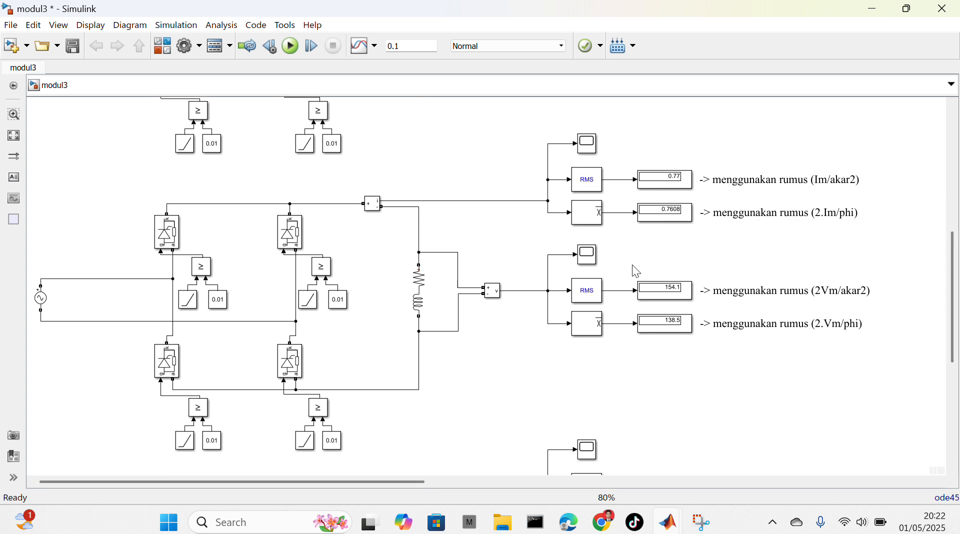
{"action": "left_click", "coordinate": [425, 292]}
{"action": "double_click", "coordinate": [430, 293]}
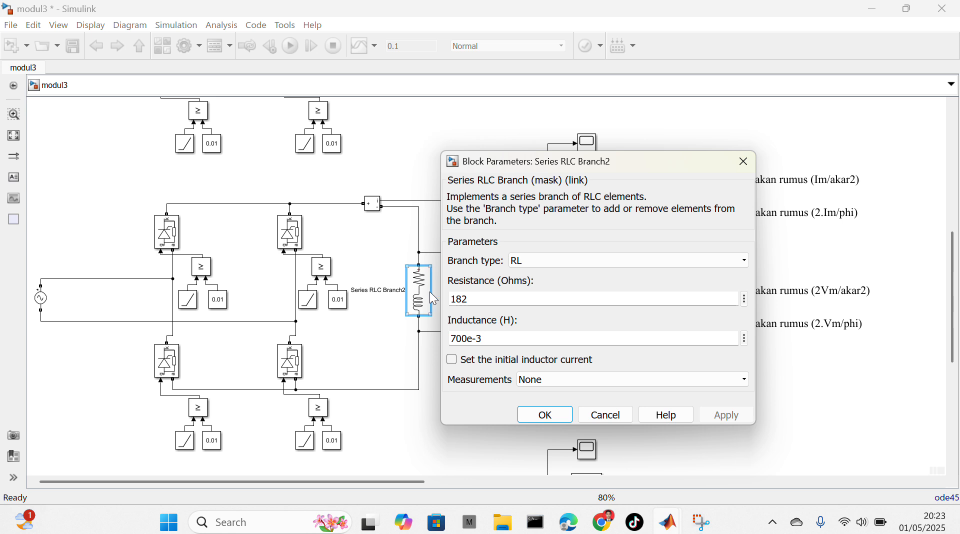
{"action": "left_click", "coordinate": [544, 414]}
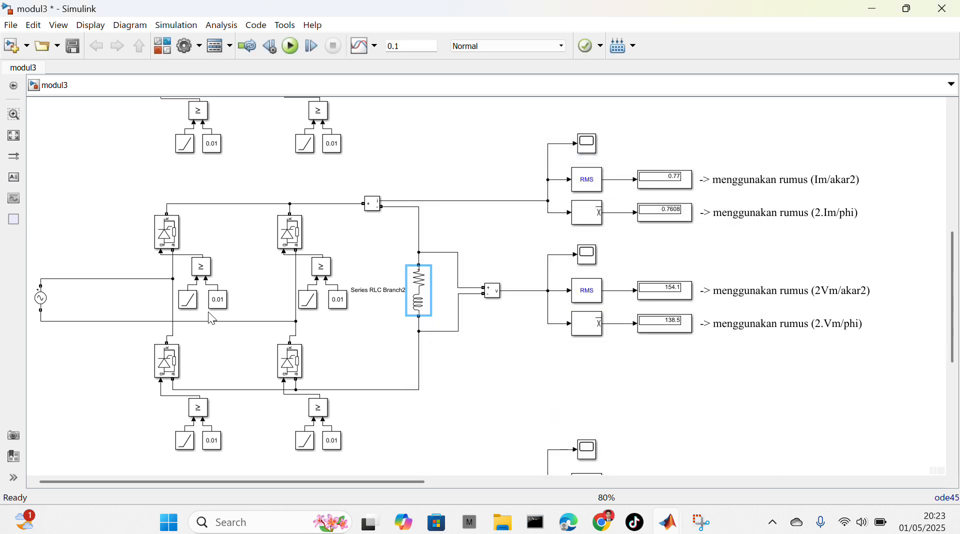
Step: Inspect the parameters of the ramp and constant blocks triggering the upper-left thyristor in the RL circuit
{"action": "double_click", "coordinate": [188, 300]}
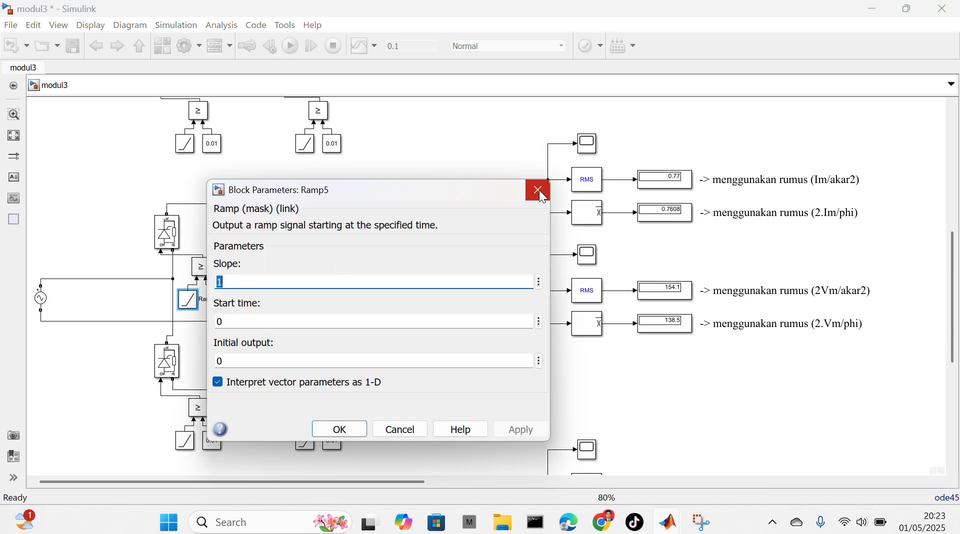
{"action": "left_click", "coordinate": [538, 192]}
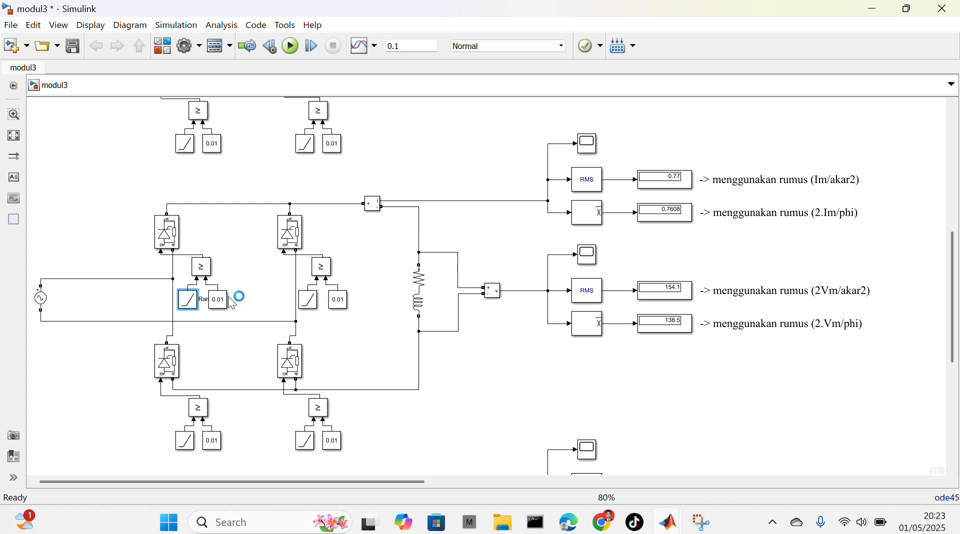
{"action": "double_click", "coordinate": [218, 299]}
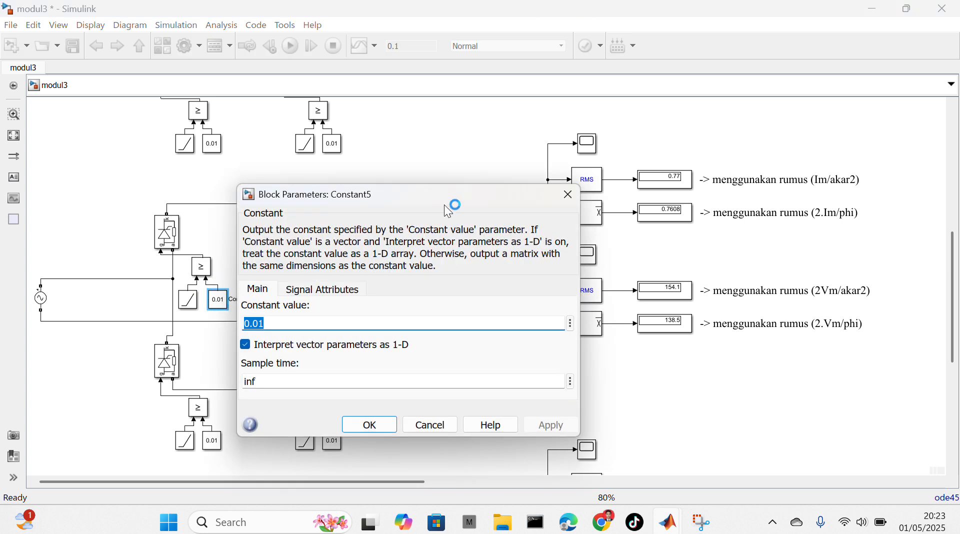
{"action": "left_click", "coordinate": [568, 194]}
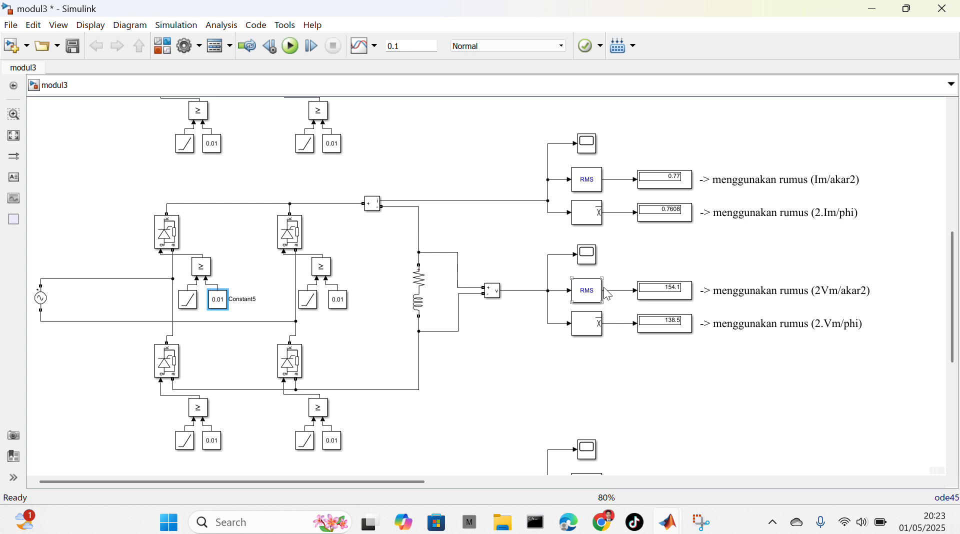
Step: View the RL circuit's load current waveform in a maximized scope, and close the scope
{"action": "double_click", "coordinate": [588, 145]}
{"action": "left_click", "coordinate": [591, 149]}
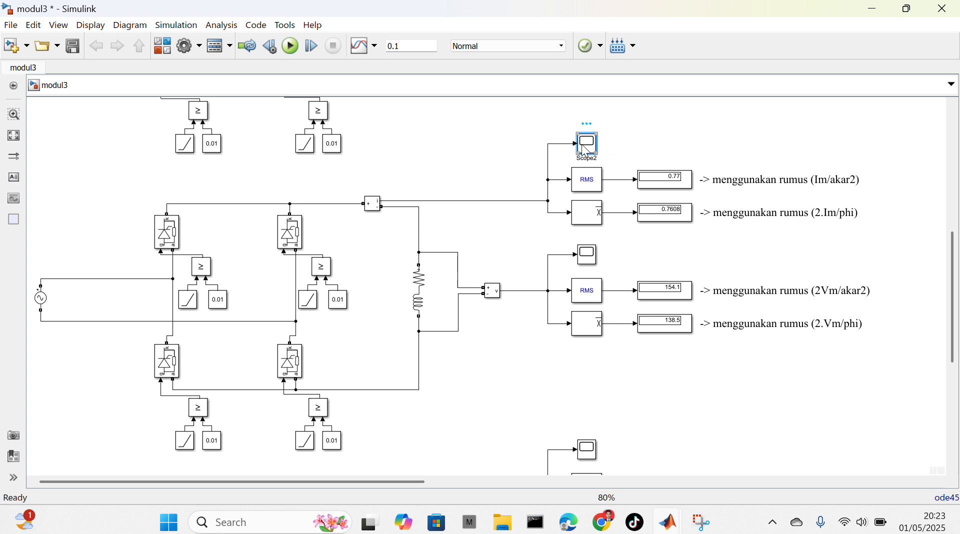
{"action": "double_click", "coordinate": [584, 149]}
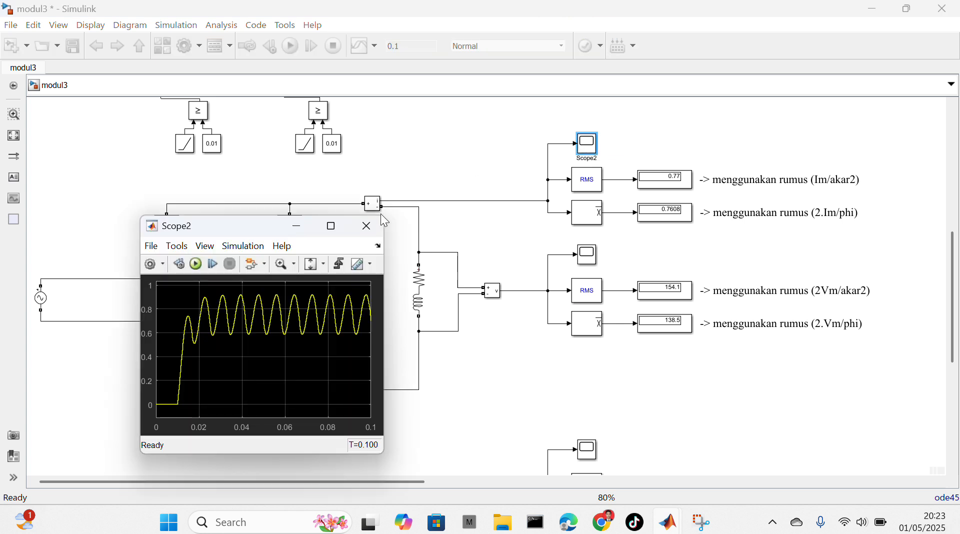
{"action": "left_click", "coordinate": [331, 225]}
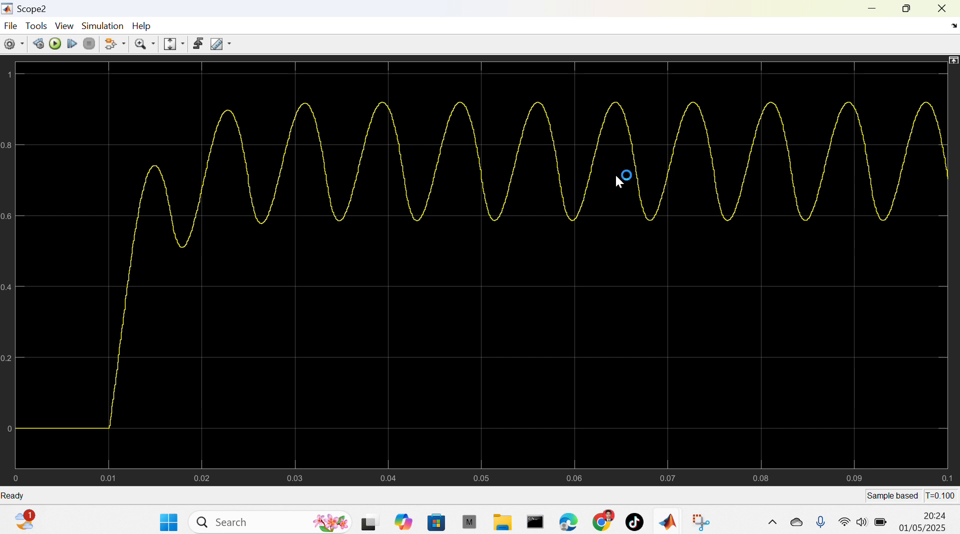
{"action": "left_click", "coordinate": [947, 14]}
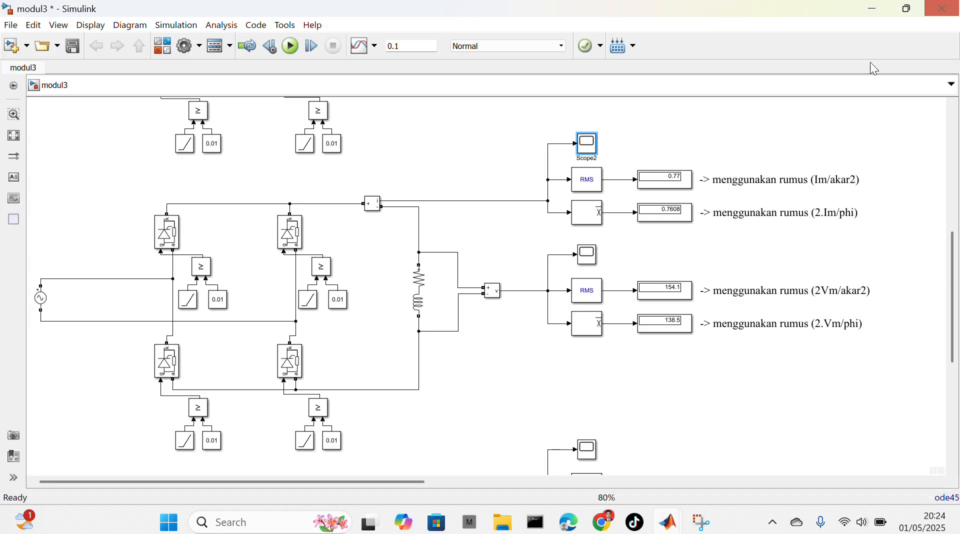
Step: View the RL circuit's load voltage waveform in a maximized scope, and close the scope
{"action": "left_click", "coordinate": [593, 256]}
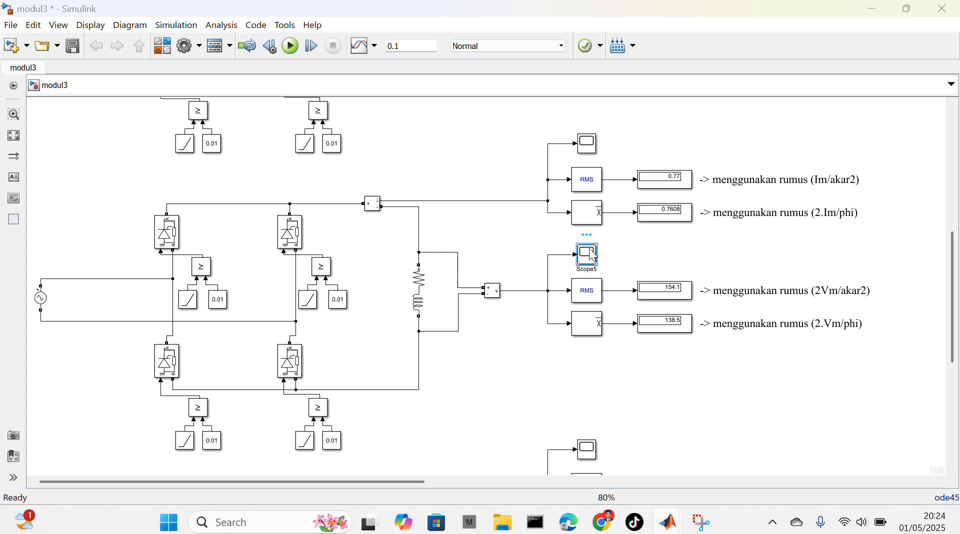
{"action": "double_click", "coordinate": [593, 255]}
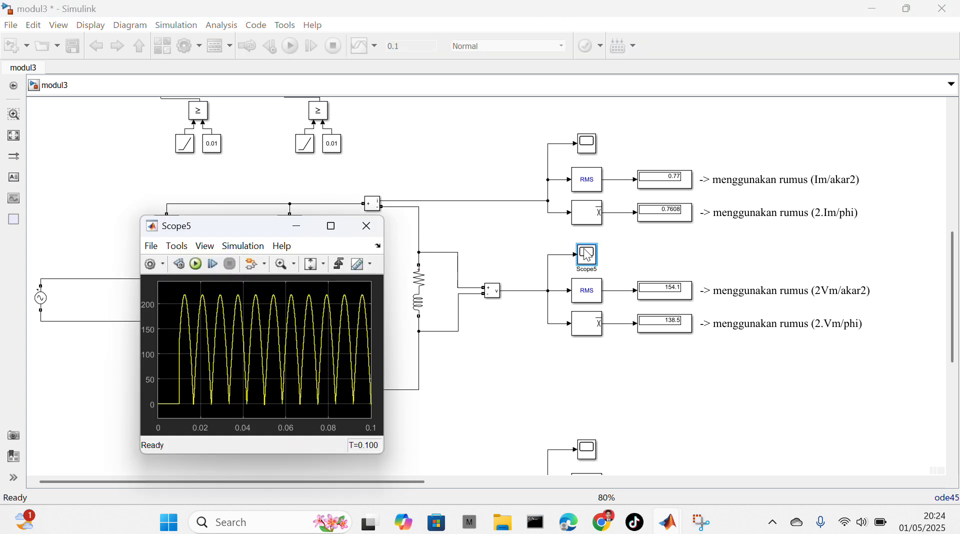
{"action": "left_click", "coordinate": [330, 225]}
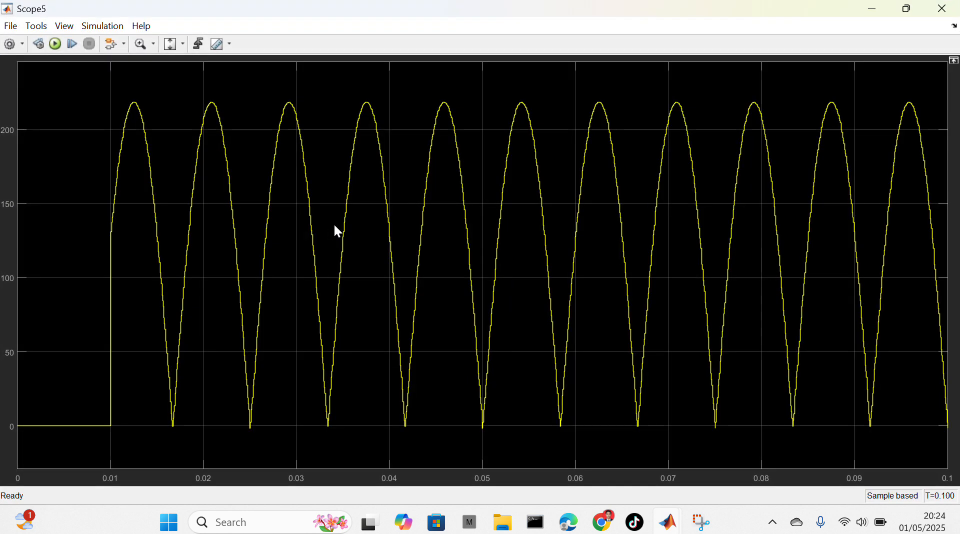
{"action": "left_click", "coordinate": [931, 13]}
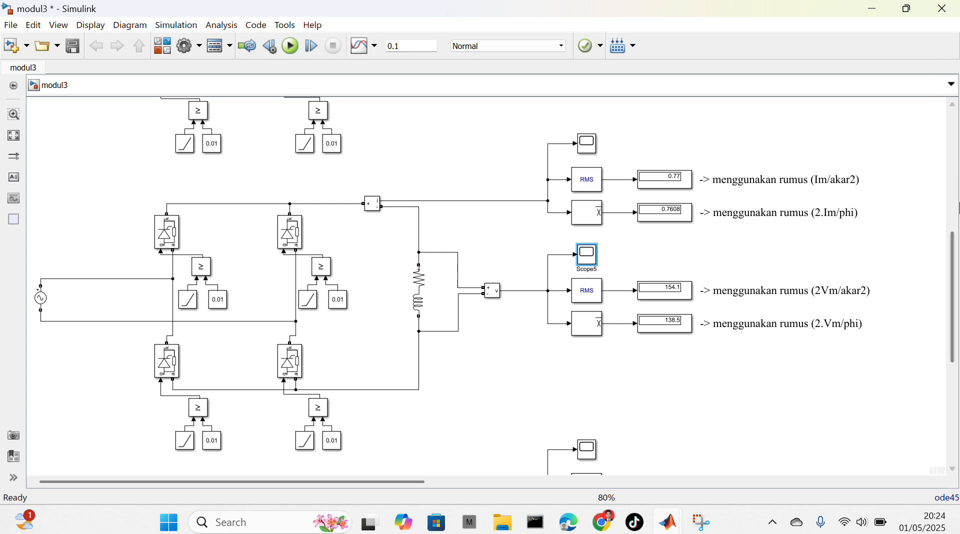
Step: View the load current waveform of the first, purely resistive circuit in its scope, and close the scope
{"action": "left_click_drag", "start_coordinate": [955, 257], "coordinate": [954, 144]}
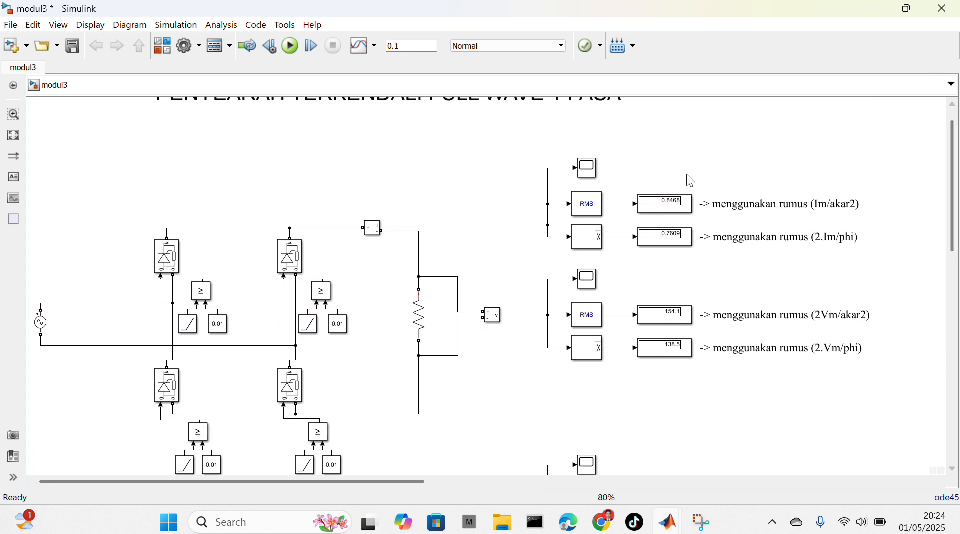
{"action": "double_click", "coordinate": [596, 159]}
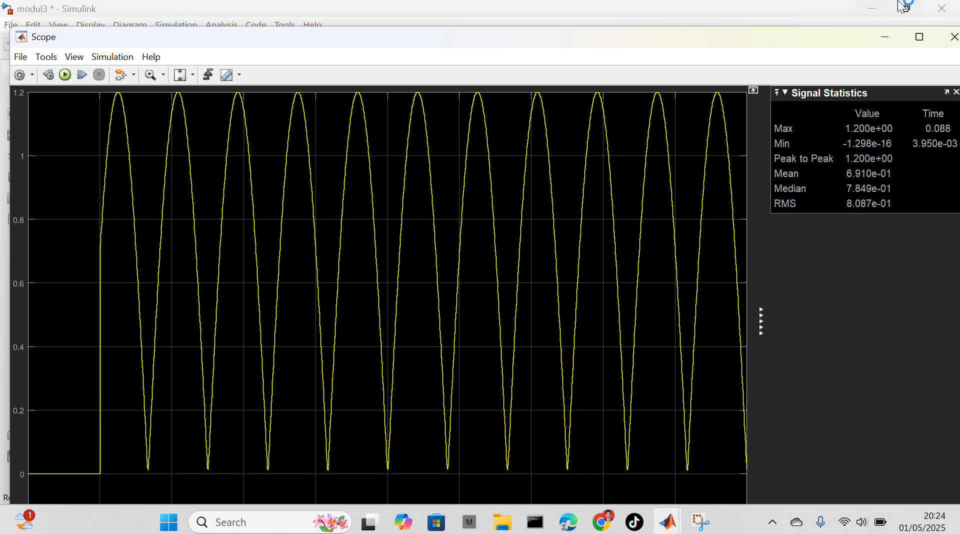
{"action": "left_click", "coordinate": [953, 37]}
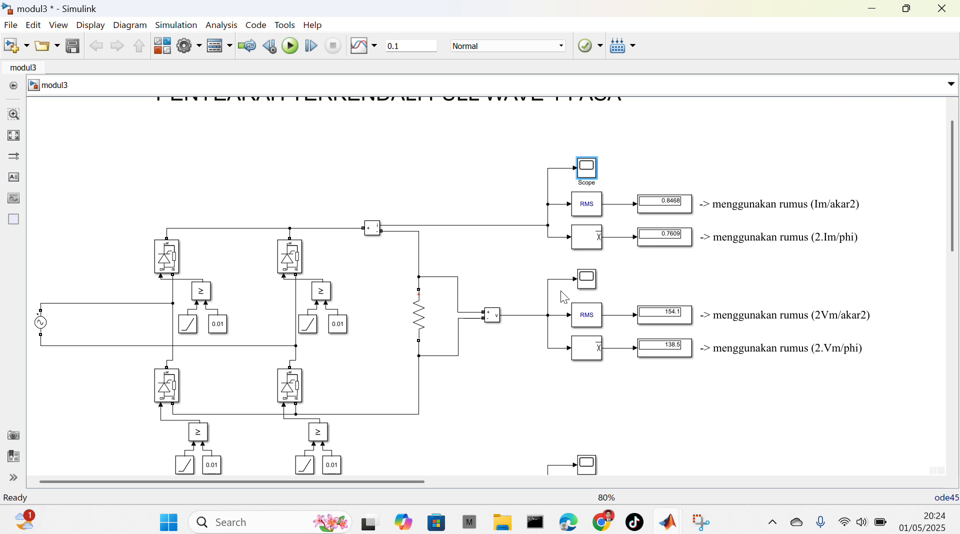
Step: View the resistive circuit's load voltage waveform in a maximized scope, and close the scope
{"action": "left_click", "coordinate": [592, 280]}
{"action": "double_click", "coordinate": [593, 280]}
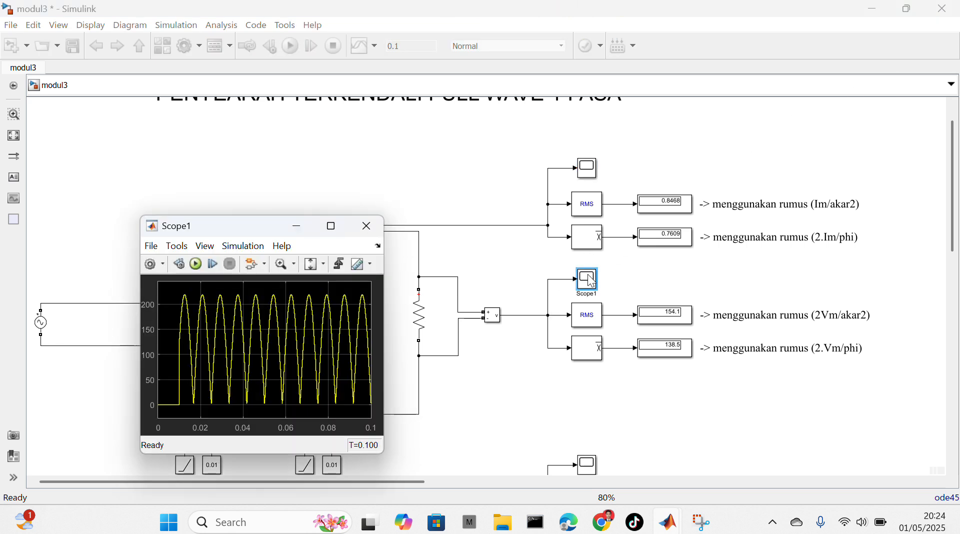
{"action": "left_click", "coordinate": [331, 227]}
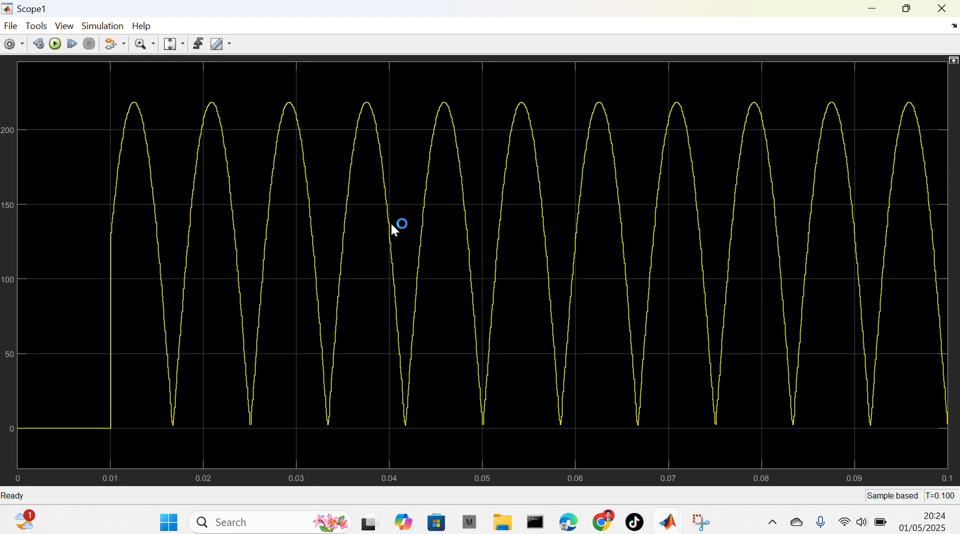
{"action": "left_click", "coordinate": [942, 10]}
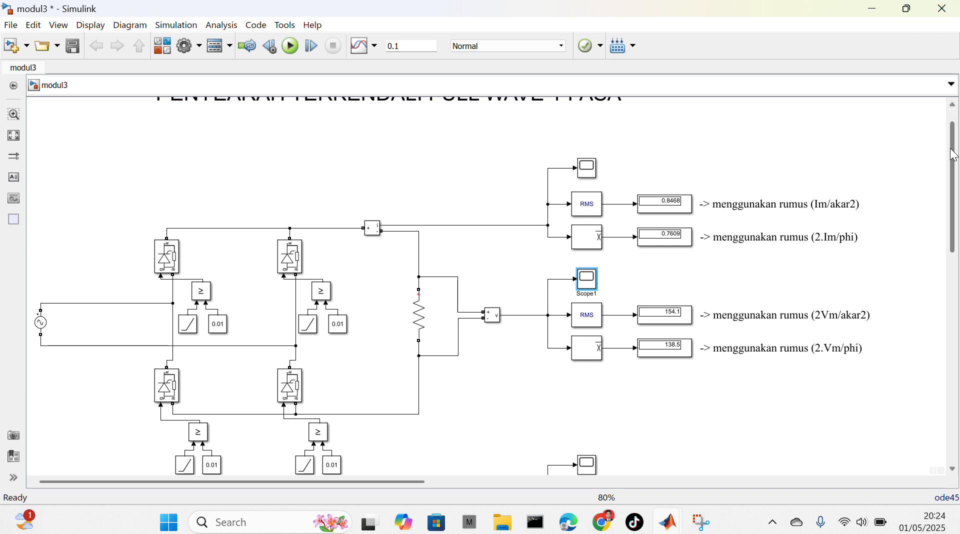
Step: Inspect the block parameters of the load resistor and the capacitor in the third rectifier circuit
{"action": "left_click_drag", "start_coordinate": [953, 155], "coordinate": [958, 365]}
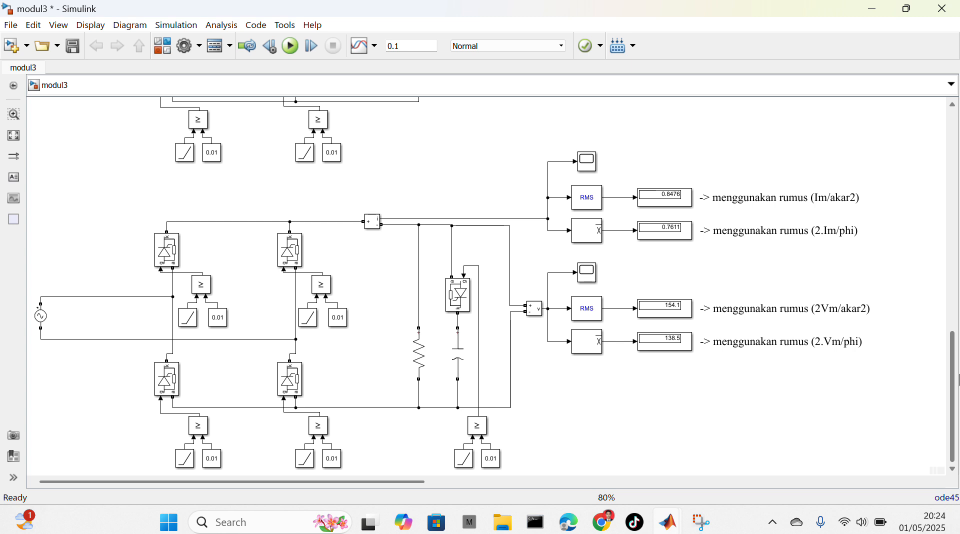
{"action": "left_click", "coordinate": [425, 356]}
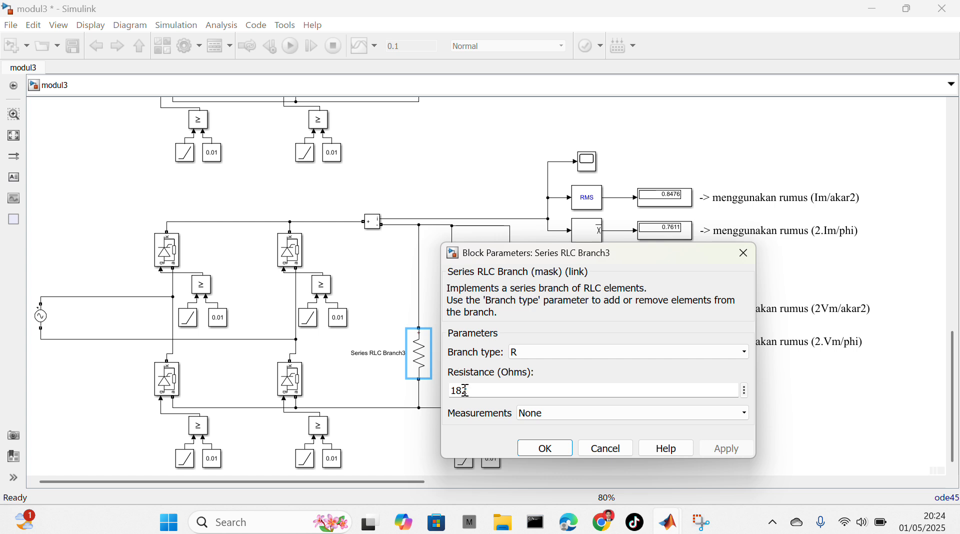
{"action": "left_click", "coordinate": [535, 450]}
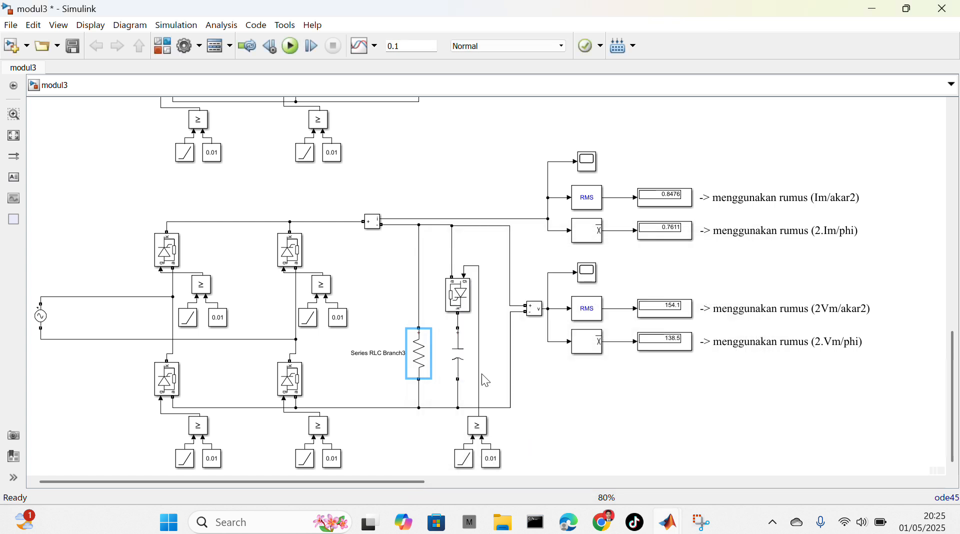
{"action": "double_click", "coordinate": [466, 363]}
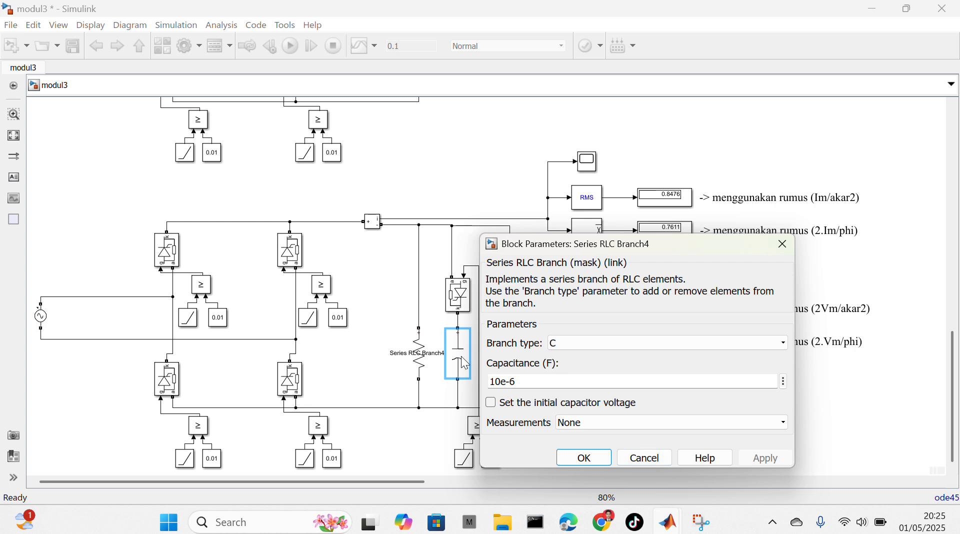
{"action": "left_click", "coordinate": [564, 456]}
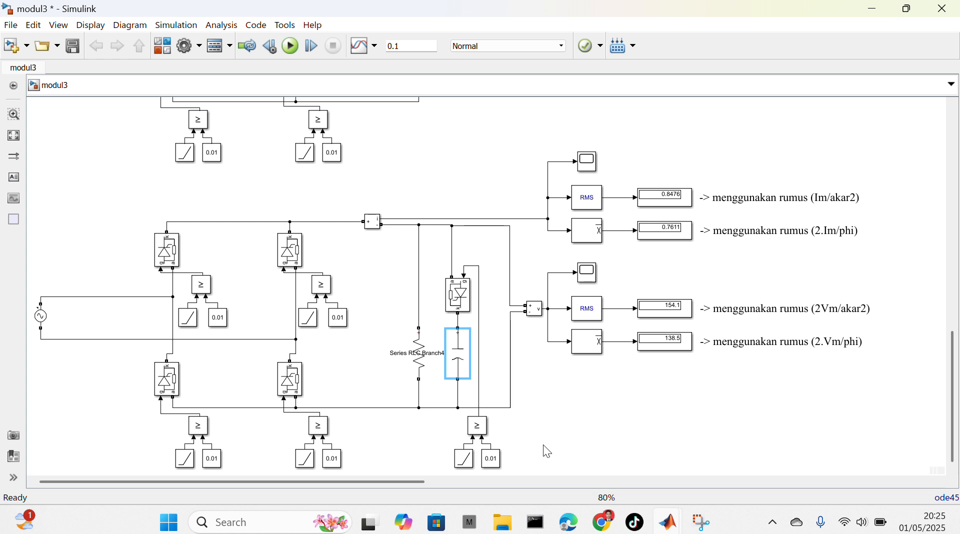
Step: Inspect the block parameters of the ramp and the constant that trigger the first thyristor in the third full-wave rectifier circuit
{"action": "double_click", "coordinate": [188, 318]}
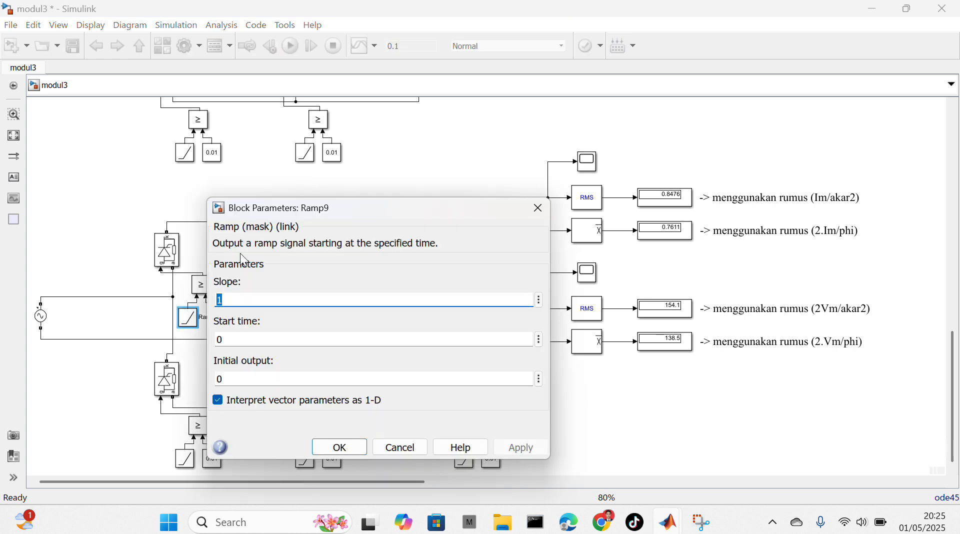
{"action": "left_click", "coordinate": [537, 208]}
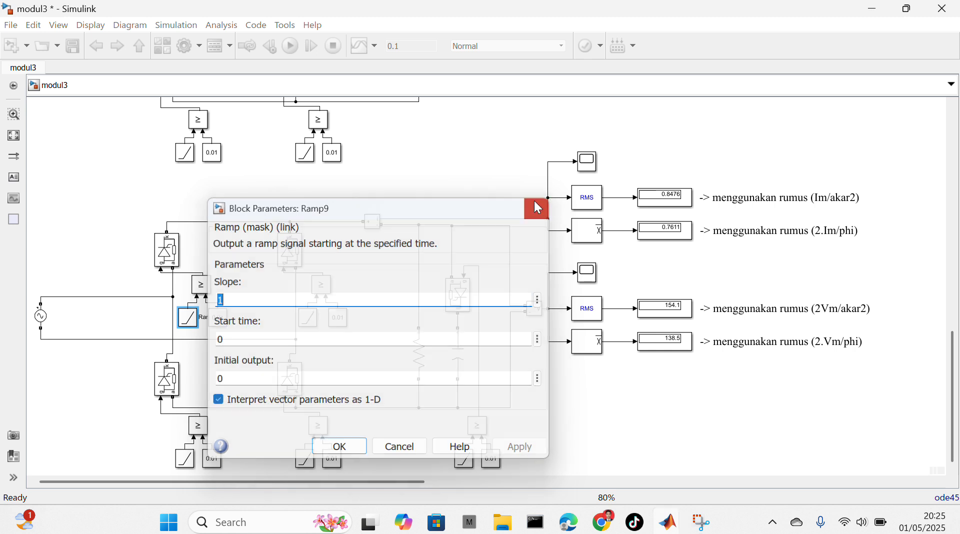
{"action": "left_click", "coordinate": [225, 317]}
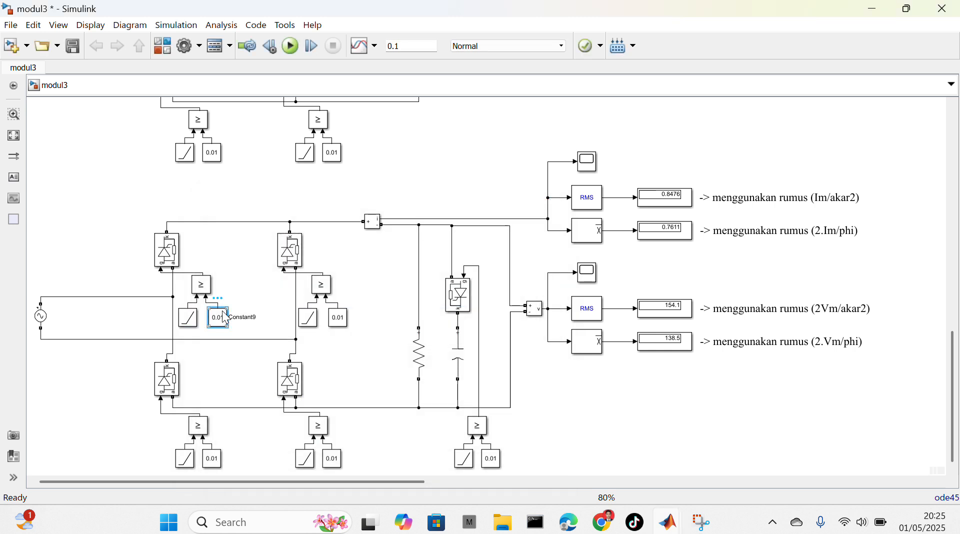
{"action": "double_click", "coordinate": [224, 317]}
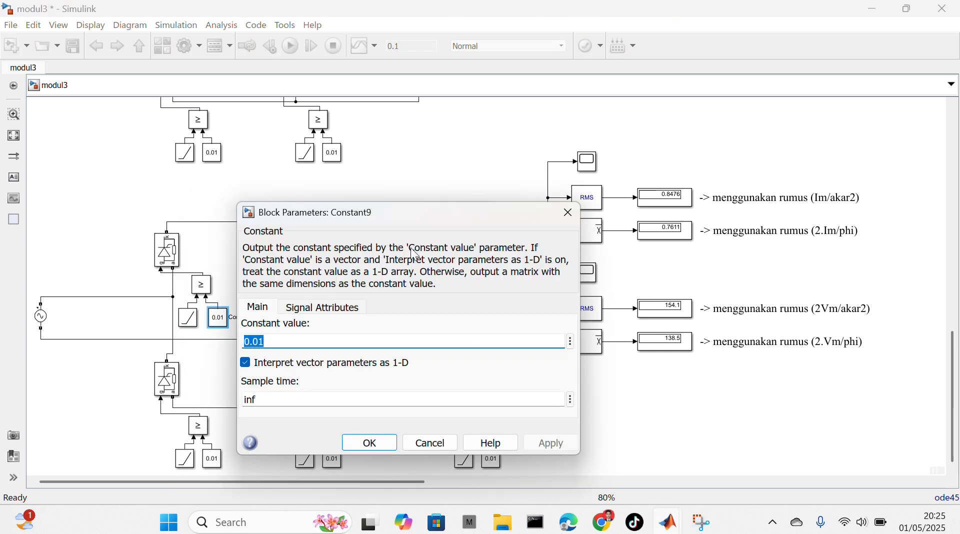
{"action": "left_click", "coordinate": [563, 214]}
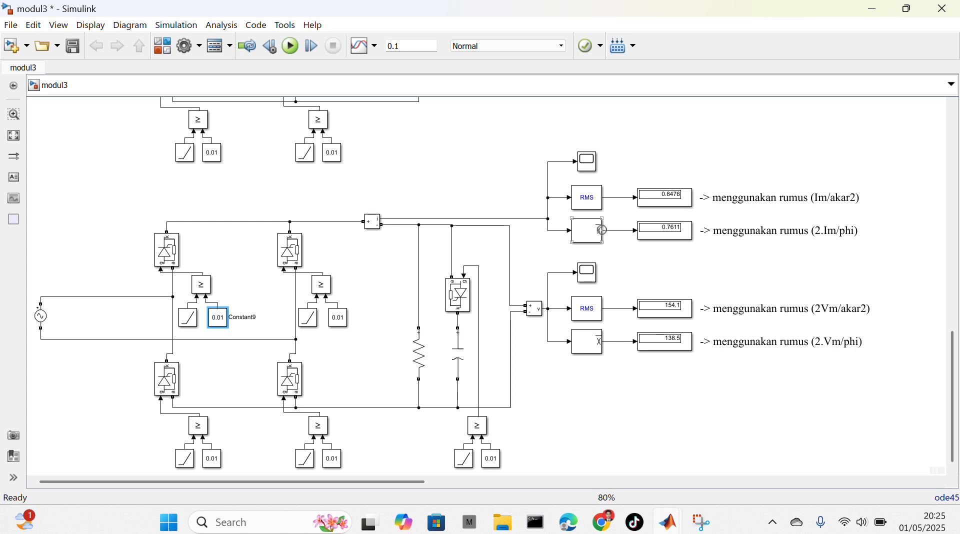
Step: View the RC circuit's load current waveform in its scope, show and remove the cursor measurements, and close the scope
{"action": "left_click", "coordinate": [666, 231]}
{"action": "left_click", "coordinate": [594, 168]}
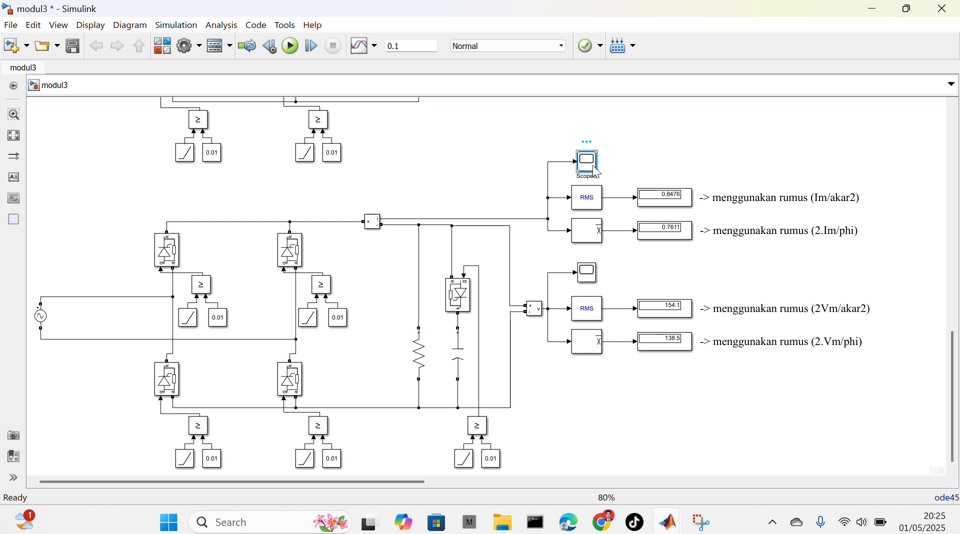
{"action": "double_click", "coordinate": [588, 161]}
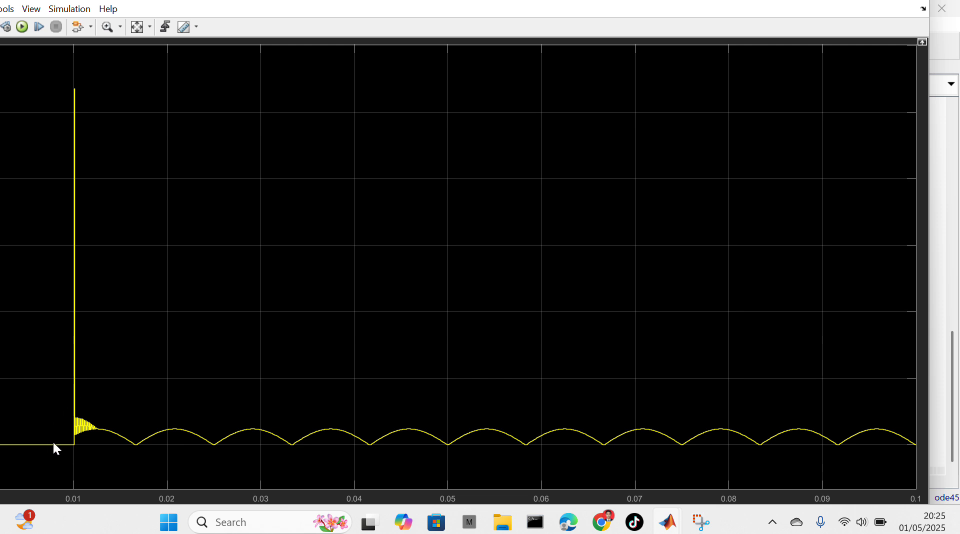
{"action": "left_click", "coordinate": [198, 21]}
{"action": "left_click", "coordinate": [191, 43]}
{"action": "left_click", "coordinate": [188, 25]}
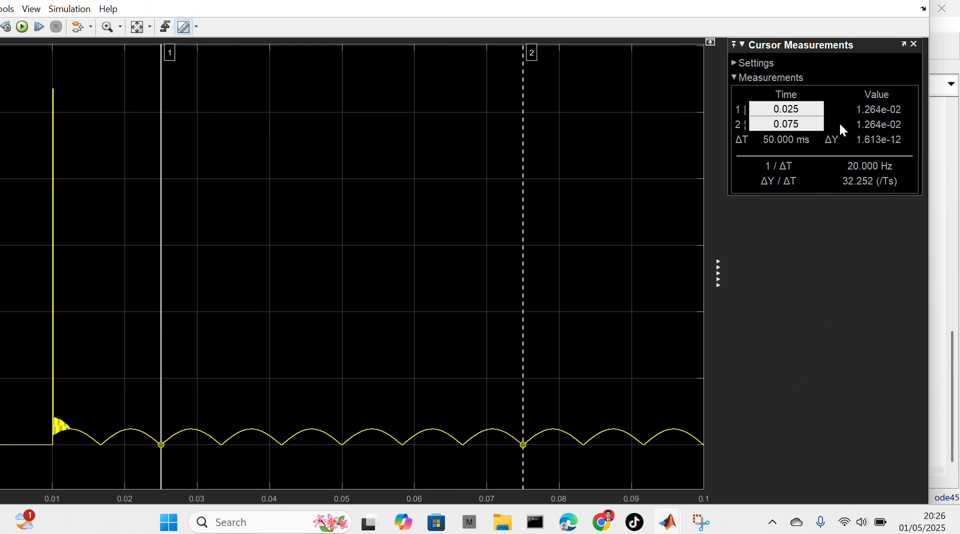
{"action": "left_click", "coordinate": [913, 44]}
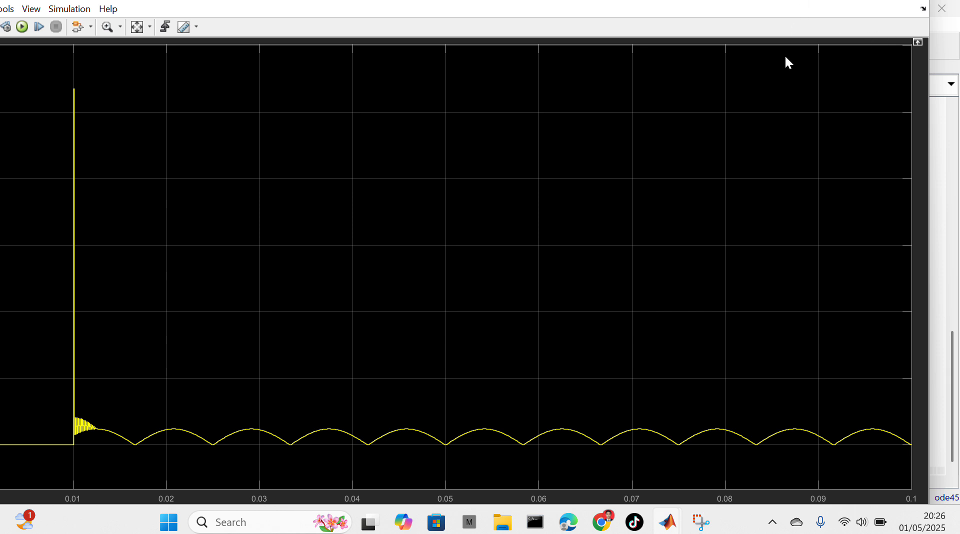
{"action": "left_click", "coordinate": [948, 377]}
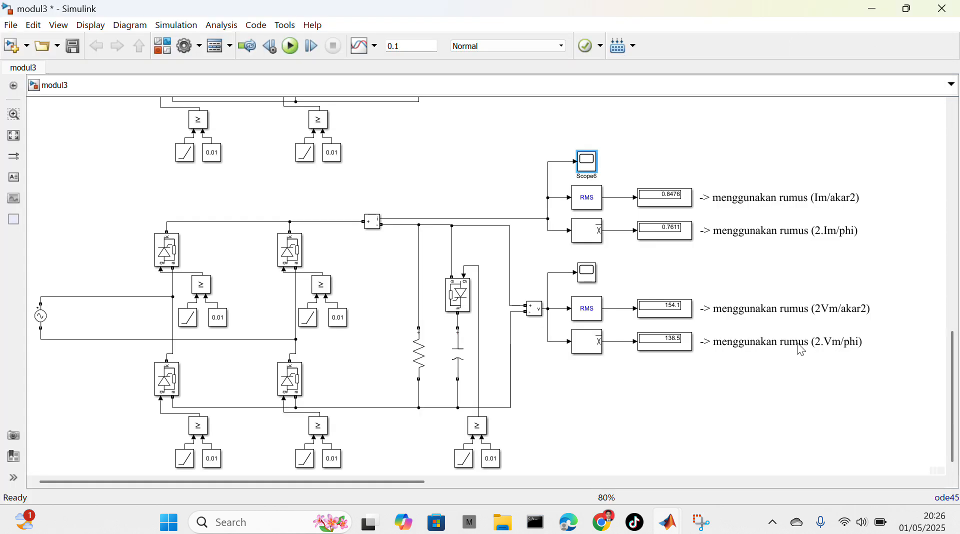
Step: View the RC circuit's load voltage waveform in an enlarged scope window, and close the scope
{"action": "left_click", "coordinate": [590, 276]}
{"action": "double_click", "coordinate": [588, 274]}
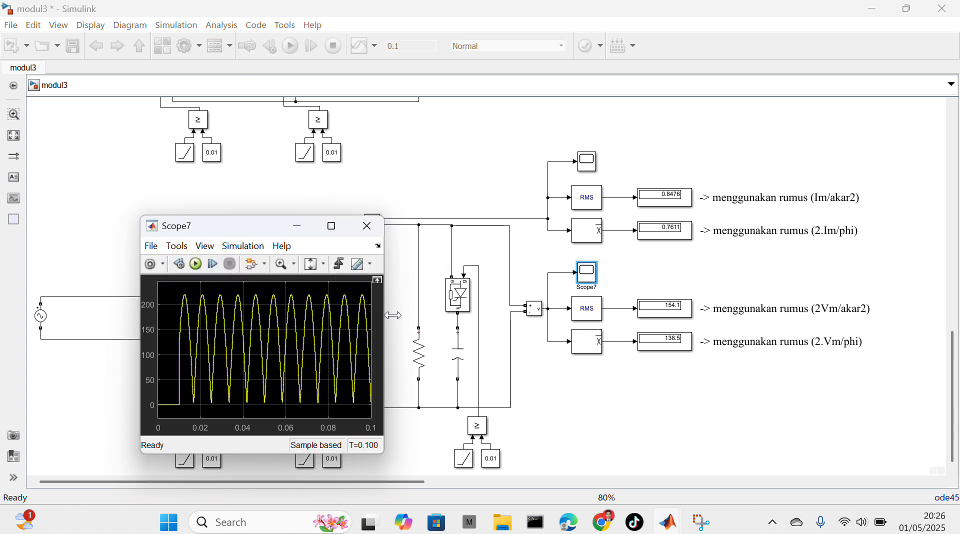
{"action": "left_click_drag", "start_coordinate": [393, 315], "coordinate": [671, 314]}
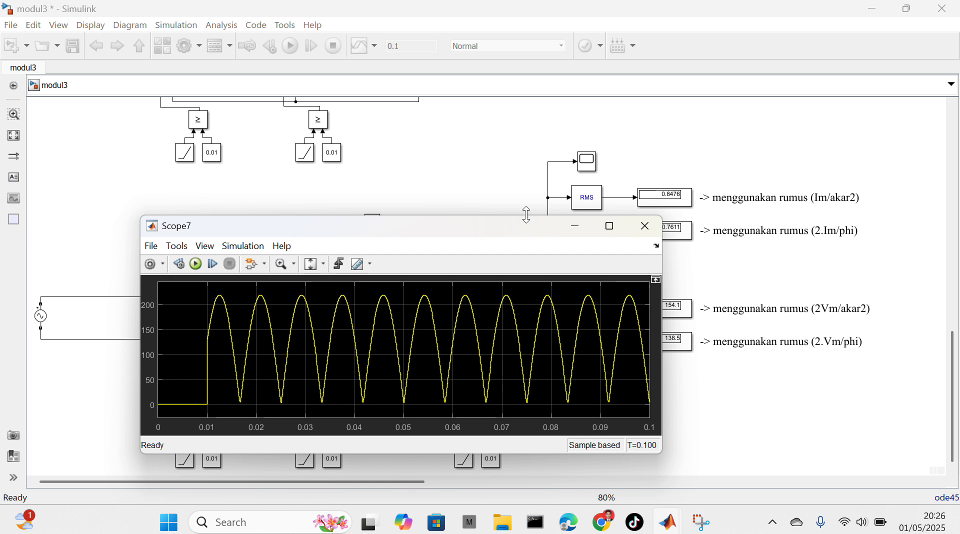
{"action": "left_click_drag", "start_coordinate": [527, 215], "coordinate": [526, 112]}
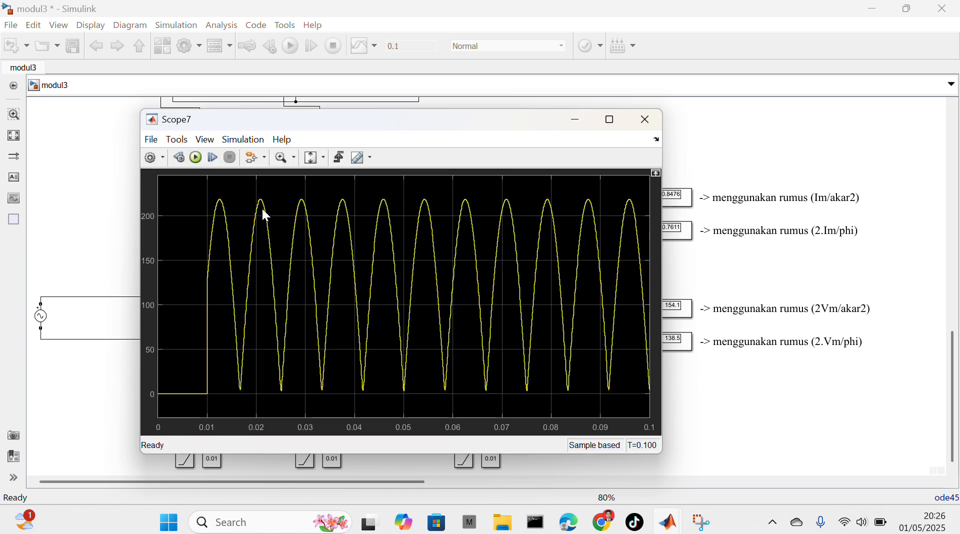
{"action": "left_click", "coordinate": [652, 123]}
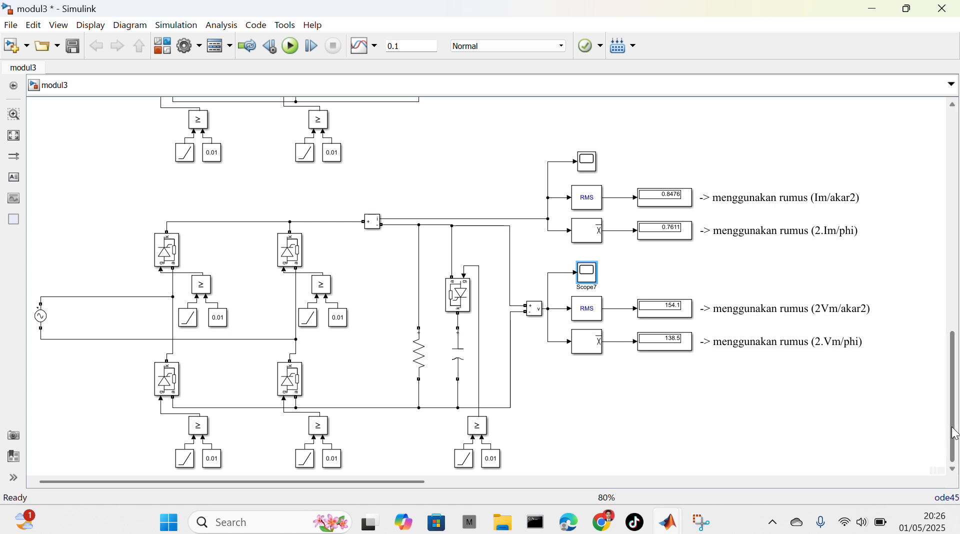
Step: Go to the single-phase half-wave controlled rectifier and inspect the thyristor's block parameters in the resistive circuit
{"action": "left_click_drag", "start_coordinate": [955, 434], "coordinate": [893, 198]}
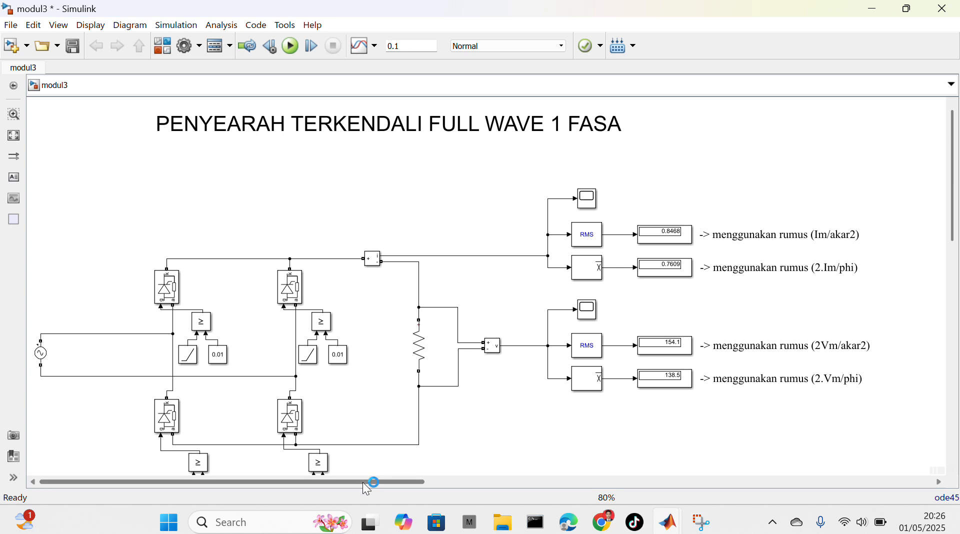
{"action": "left_click_drag", "start_coordinate": [362, 482], "coordinate": [872, 482]}
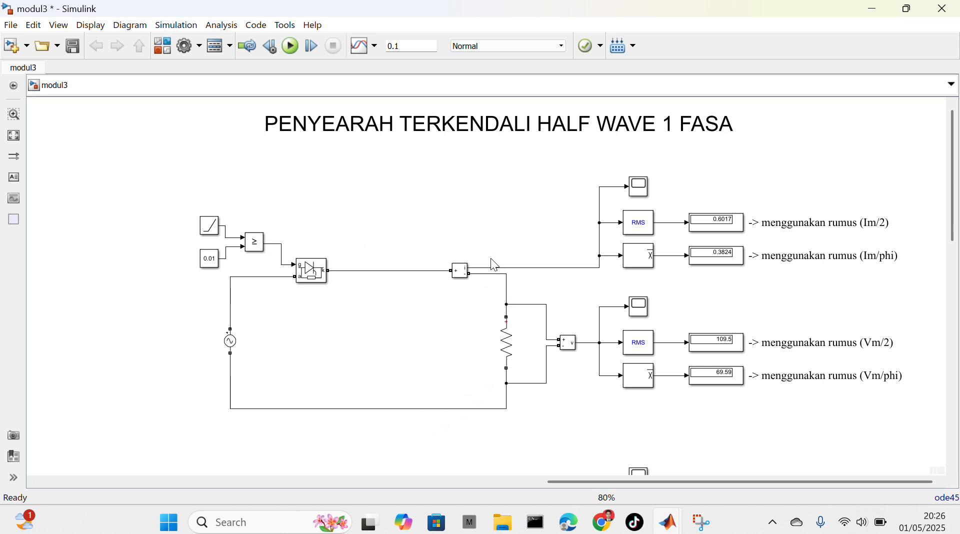
{"action": "left_click", "coordinate": [318, 283]}
{"action": "double_click", "coordinate": [318, 283]}
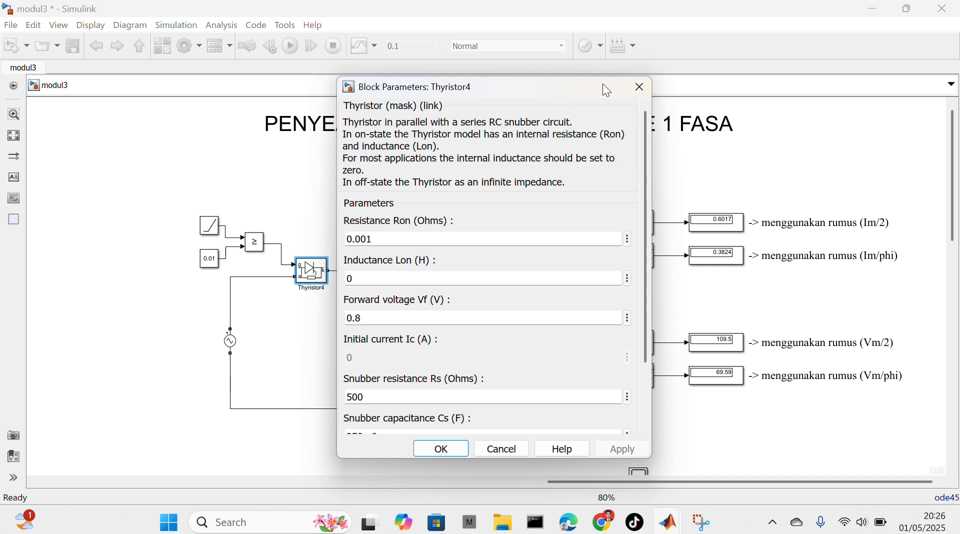
{"action": "left_click", "coordinate": [639, 87]}
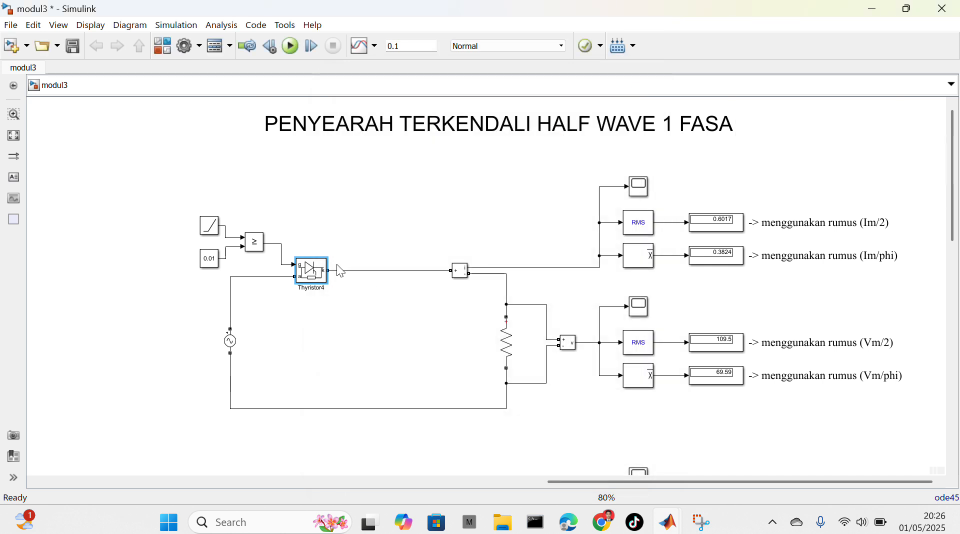
Step: Inspect the block parameters of the relational operator, ramp and constant that drive the half-wave thyristor's gate
{"action": "left_click", "coordinate": [259, 248]}
{"action": "double_click", "coordinate": [256, 245]}
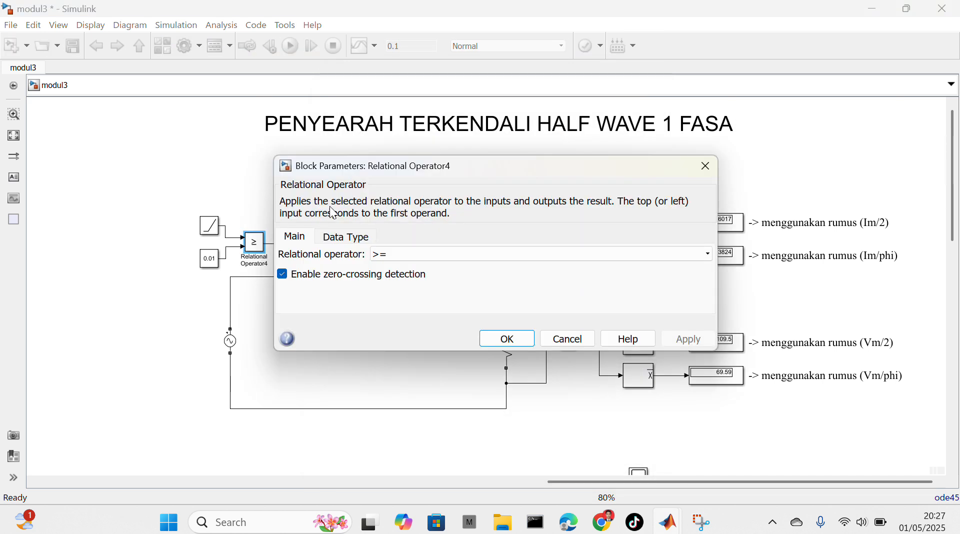
{"action": "left_click", "coordinate": [706, 166]}
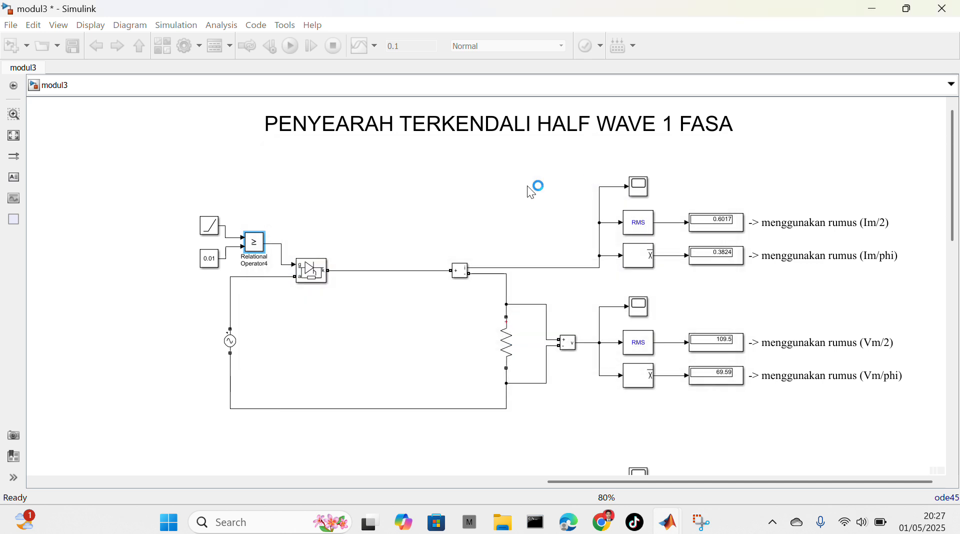
{"action": "double_click", "coordinate": [218, 229]}
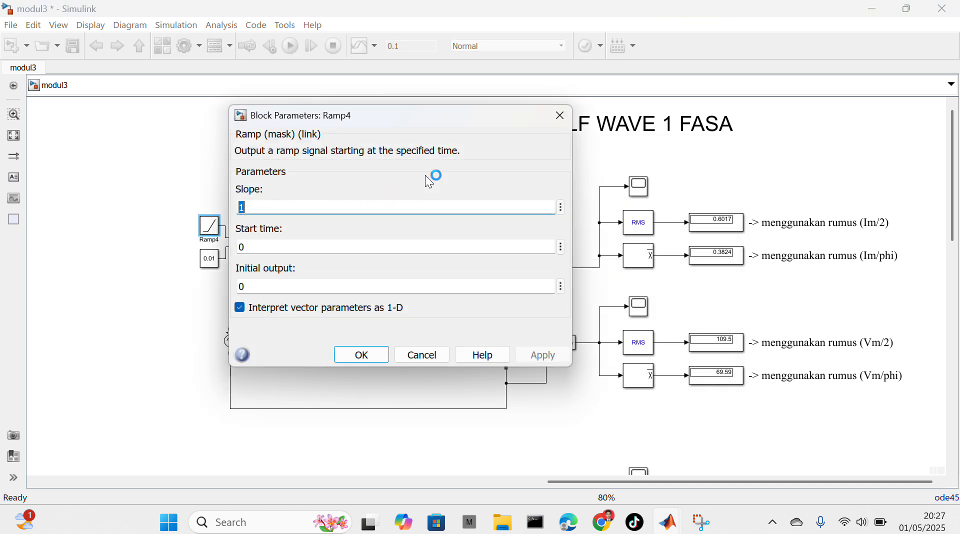
{"action": "left_click", "coordinate": [559, 116]}
{"action": "double_click", "coordinate": [209, 258]}
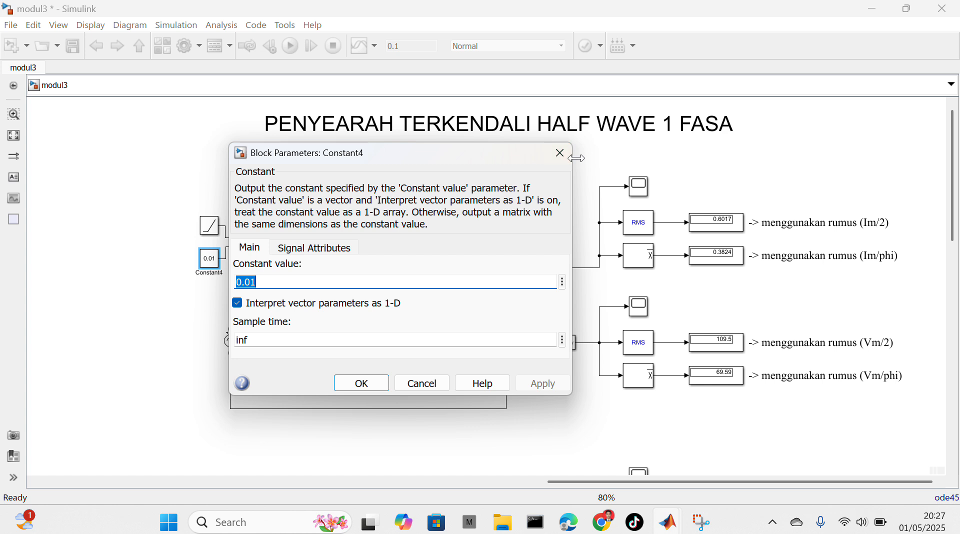
{"action": "left_click", "coordinate": [560, 154]}
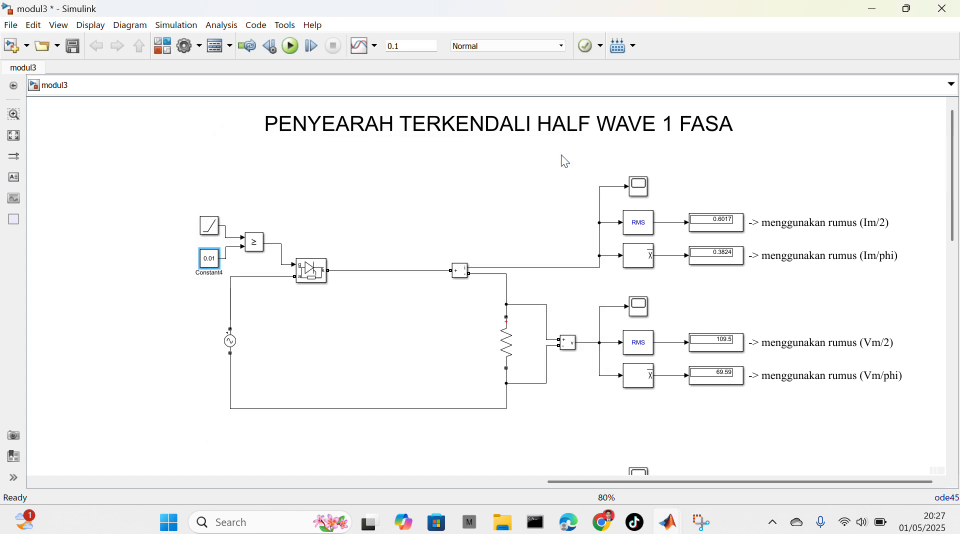
Step: Inspect the block parameters of the AC voltage source and the load resistor in the resistive half-wave circuit
{"action": "double_click", "coordinate": [232, 342]}
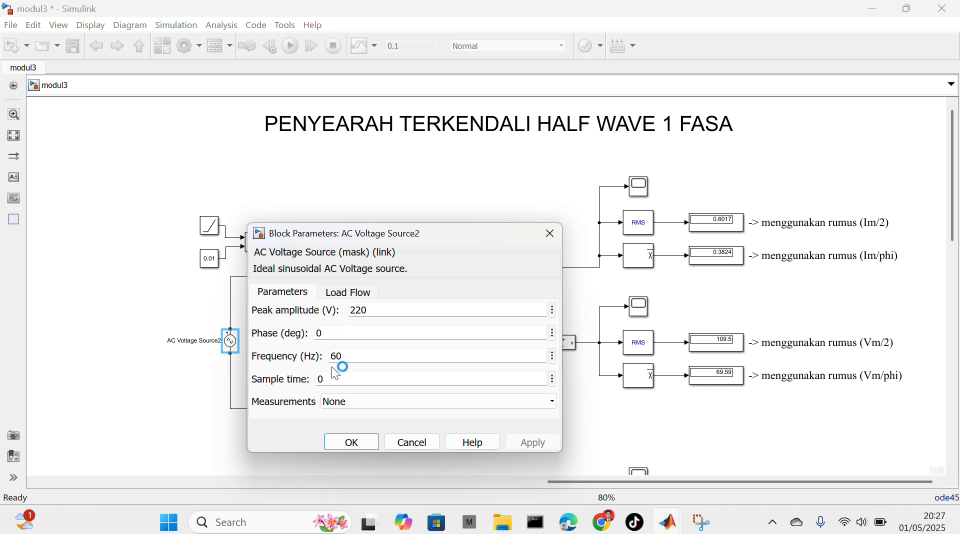
{"action": "left_click", "coordinate": [354, 442]}
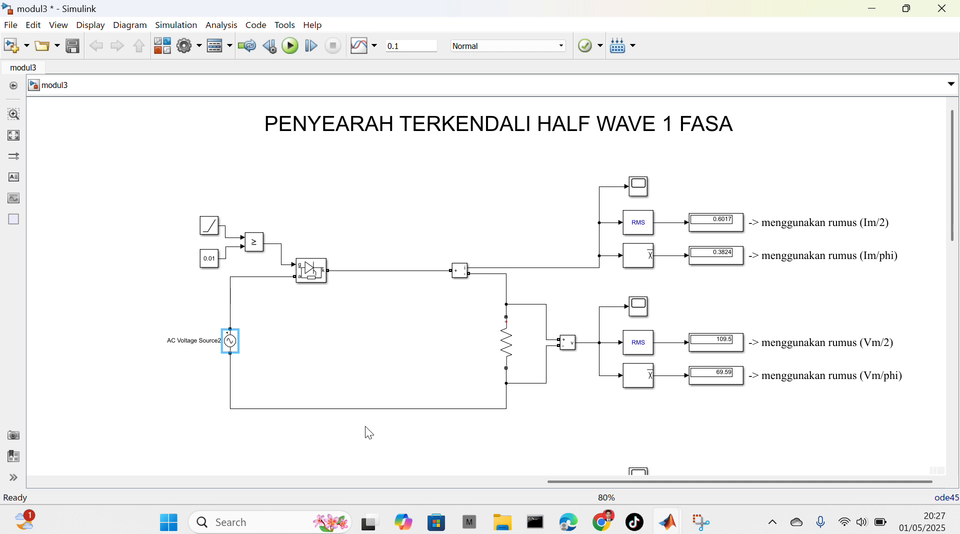
{"action": "double_click", "coordinate": [502, 344]}
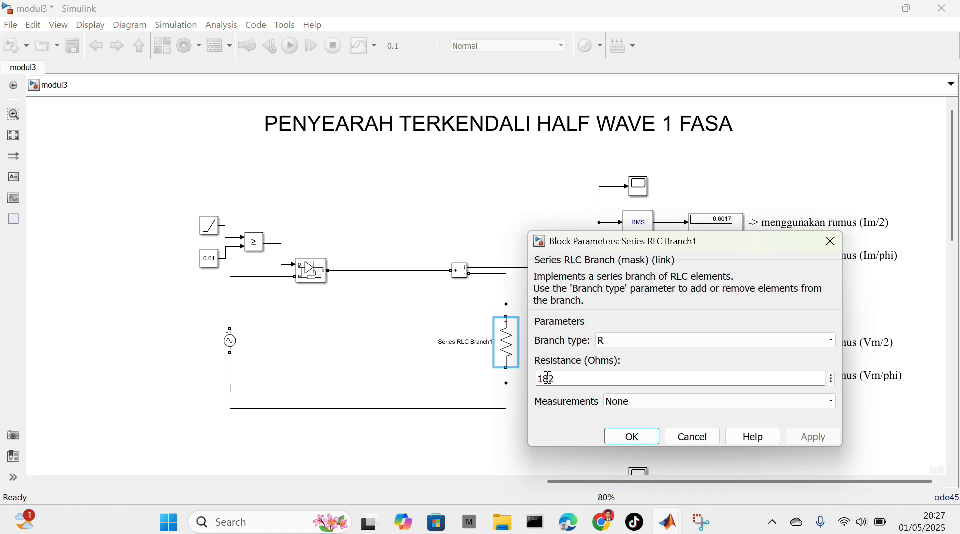
{"action": "left_click", "coordinate": [625, 436]}
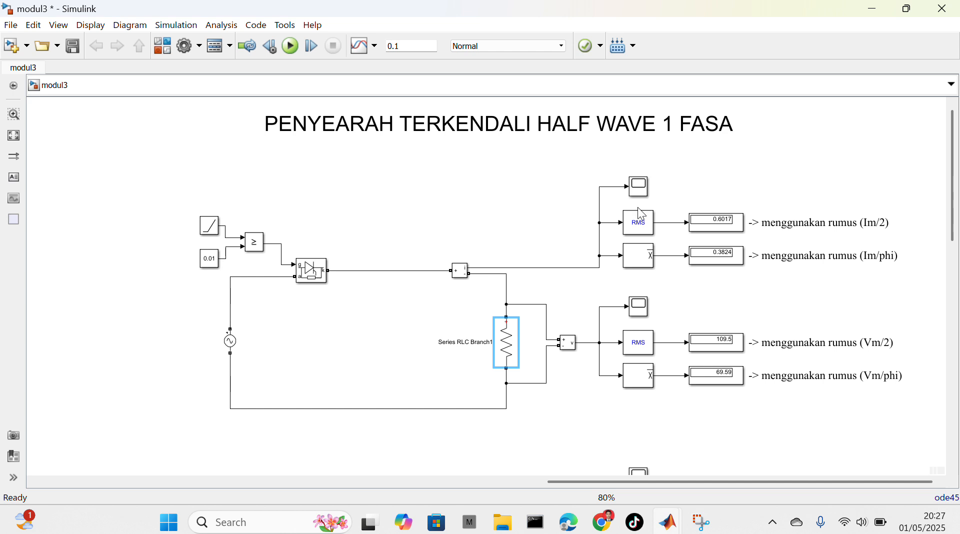
Step: Inspect the block parameters of the series RL load branch in the second half-wave rectifier circuit
{"action": "left_click", "coordinate": [639, 229]}
{"action": "left_click_drag", "start_coordinate": [954, 172], "coordinate": [957, 273]}
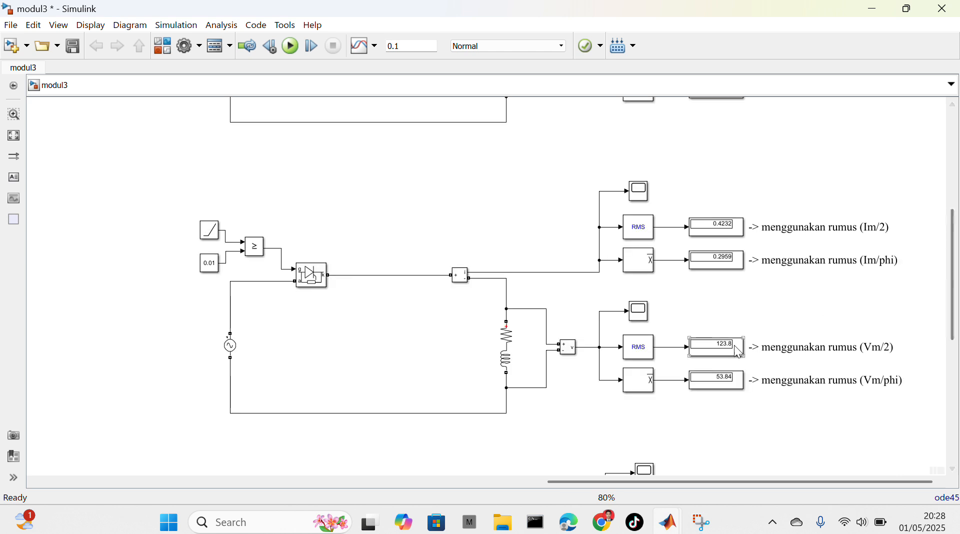
{"action": "left_click", "coordinate": [511, 361]}
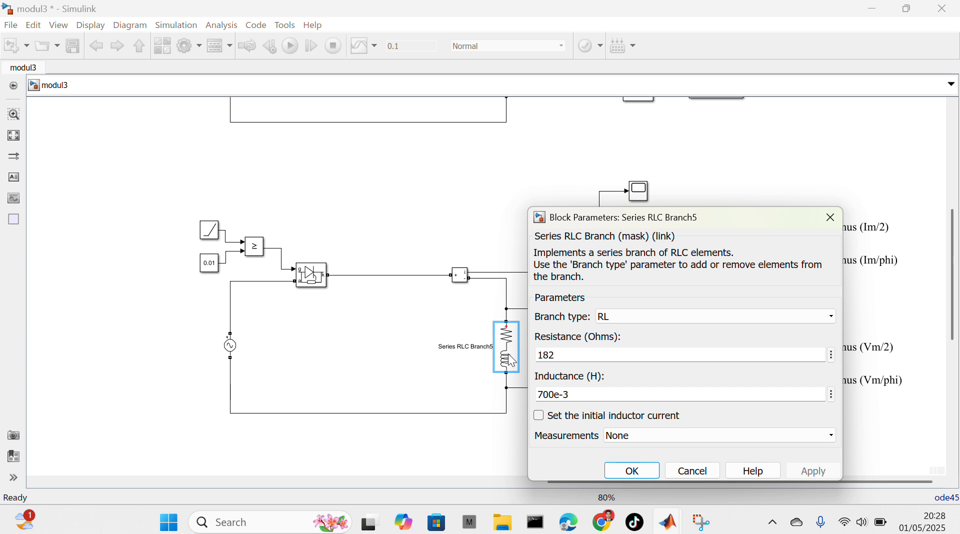
{"action": "left_click", "coordinate": [642, 470]}
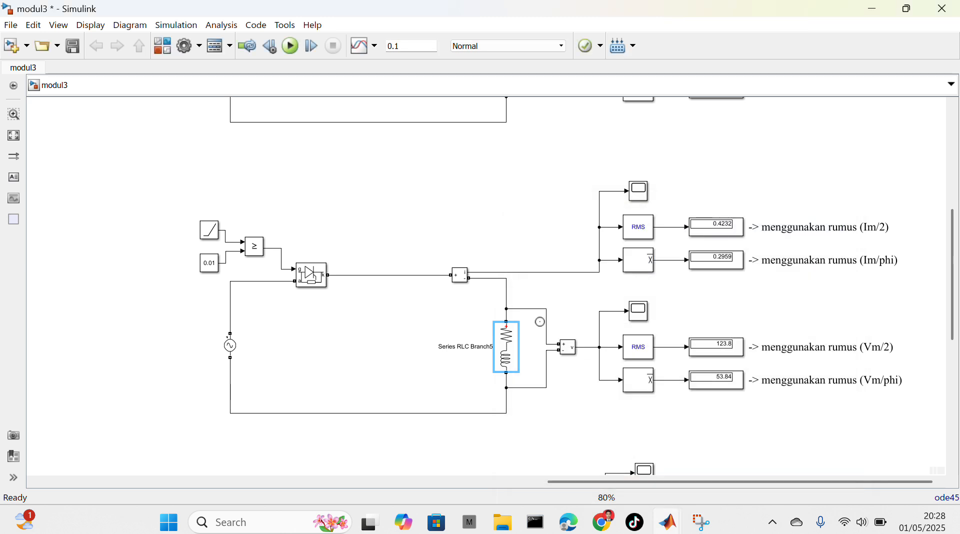
Step: Examine the RMS and mean displays of the load current and load voltage in the half-wave RL circuit
{"action": "left_click_drag", "start_coordinate": [503, 272], "coordinate": [506, 276]}
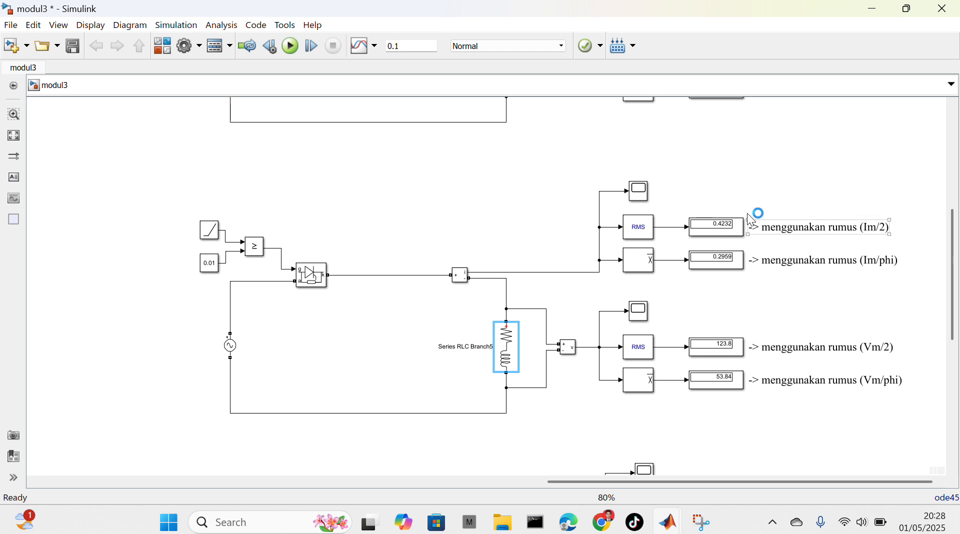
{"action": "left_click", "coordinate": [738, 236]}
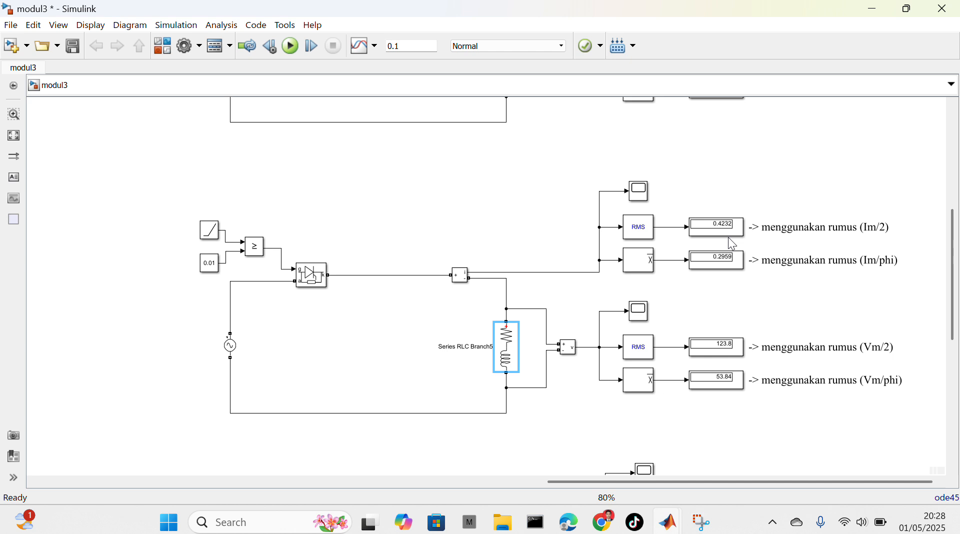
{"action": "left_click", "coordinate": [648, 262]}
{"action": "left_click", "coordinate": [736, 266]}
{"action": "left_click", "coordinate": [618, 331]}
{"action": "left_click", "coordinate": [635, 350]}
{"action": "left_click", "coordinate": [721, 352]}
{"action": "left_click", "coordinate": [733, 389]}
Step: View the half-wave RL circuit's load current waveform in a maximized scope, and close the scope
{"action": "double_click", "coordinate": [646, 194]}
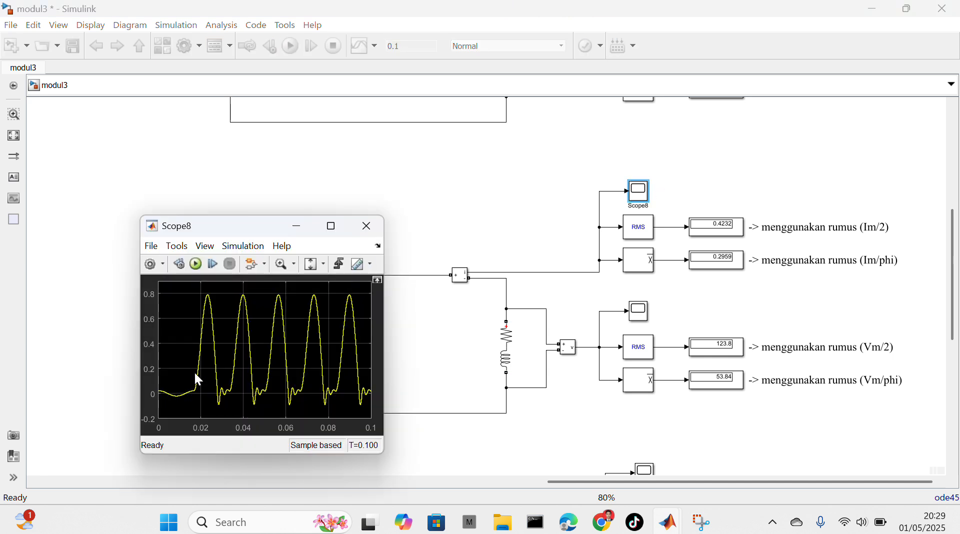
{"action": "left_click", "coordinate": [330, 226]}
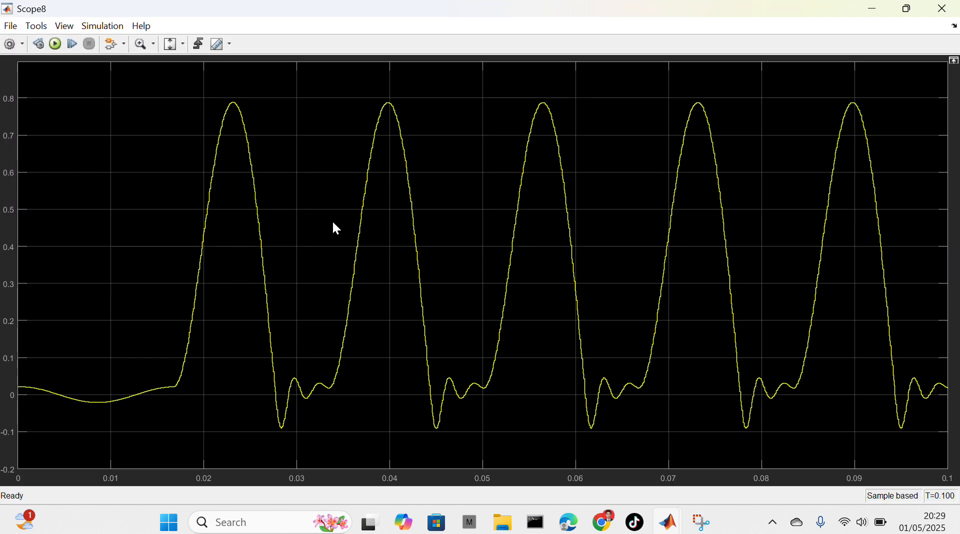
{"action": "left_click", "coordinate": [938, 8]}
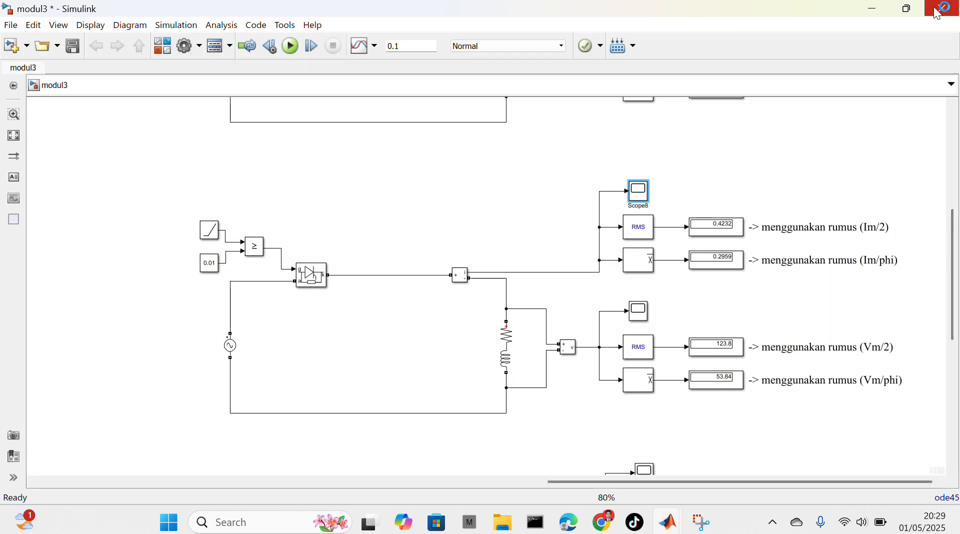
Step: View the half-wave RL circuit's load voltage waveform in a maximized scope, and close the scope
{"action": "left_click", "coordinate": [634, 316]}
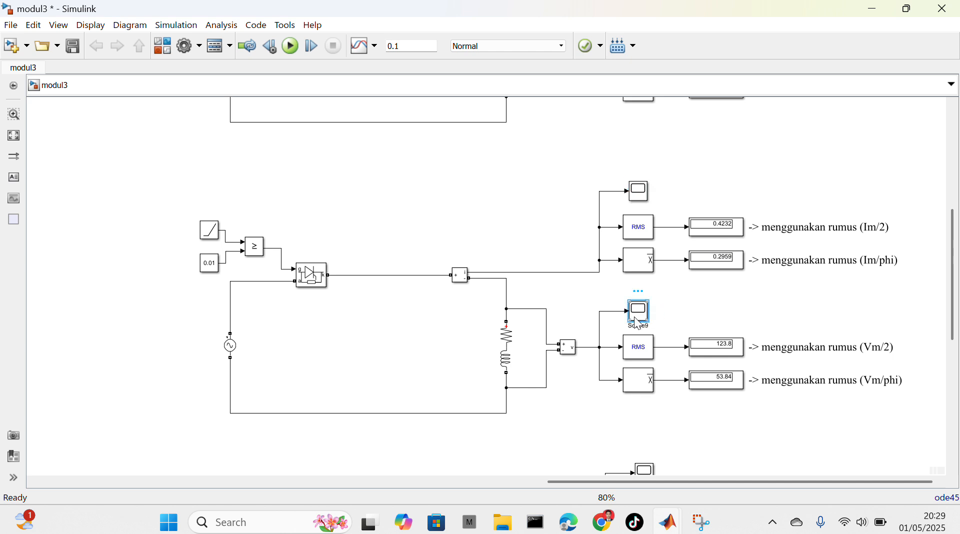
{"action": "double_click", "coordinate": [634, 316]}
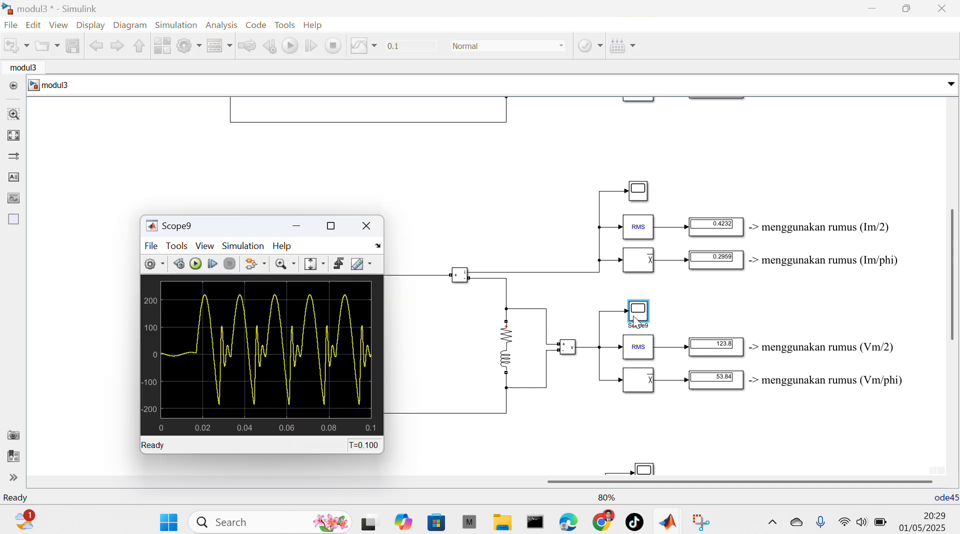
{"action": "left_click", "coordinate": [333, 226]}
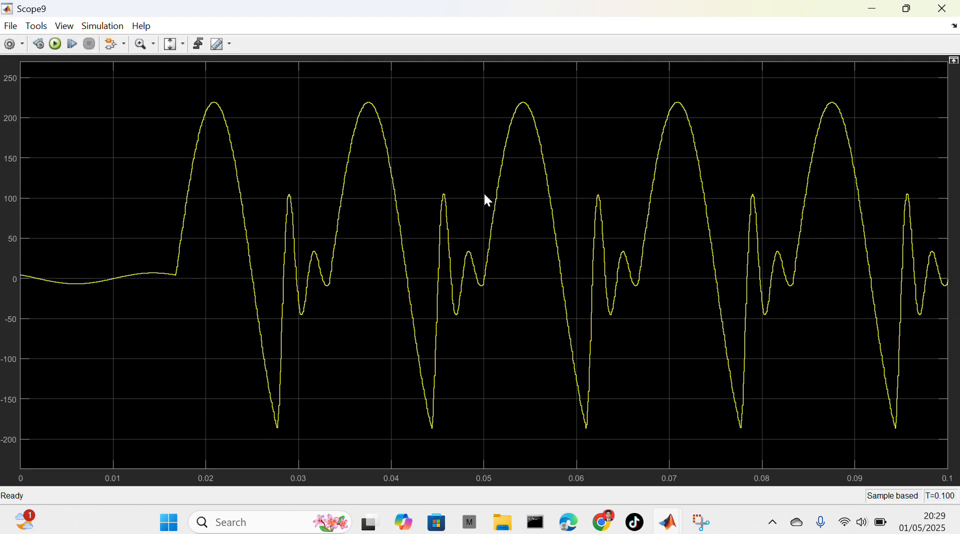
{"action": "left_click", "coordinate": [956, 15]}
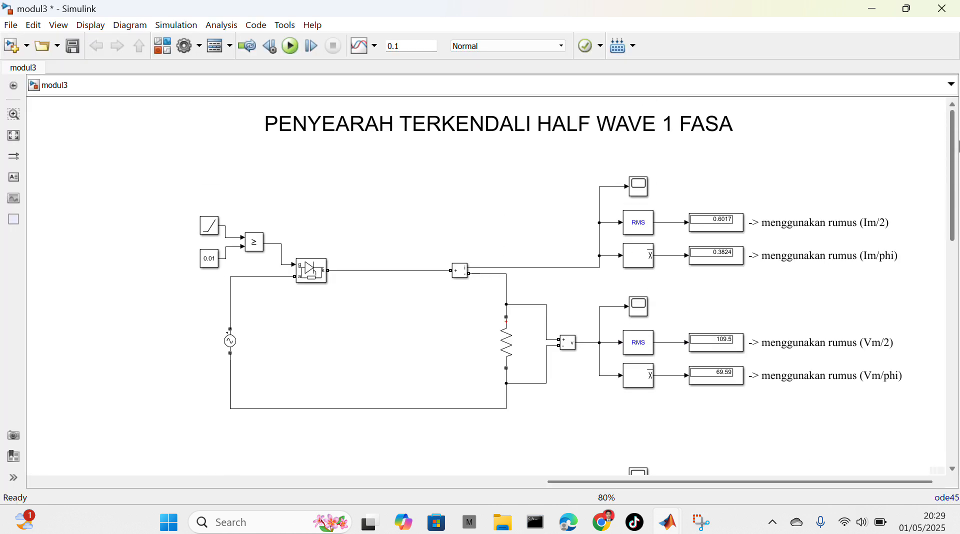
Step: View the load current and load voltage waveforms of the resistive half-wave circuit in maximized scopes, closing each scope
{"action": "left_click", "coordinate": [635, 189]}
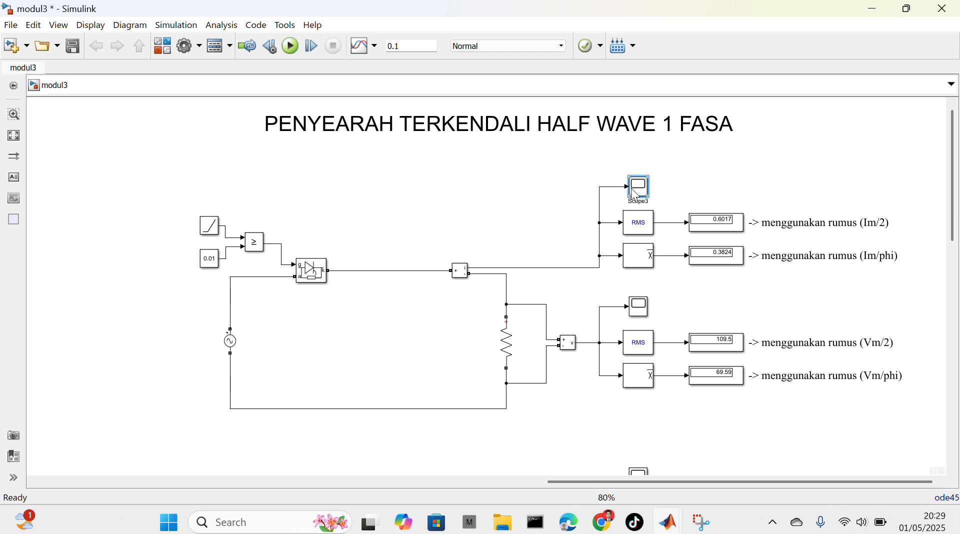
{"action": "double_click", "coordinate": [634, 190]}
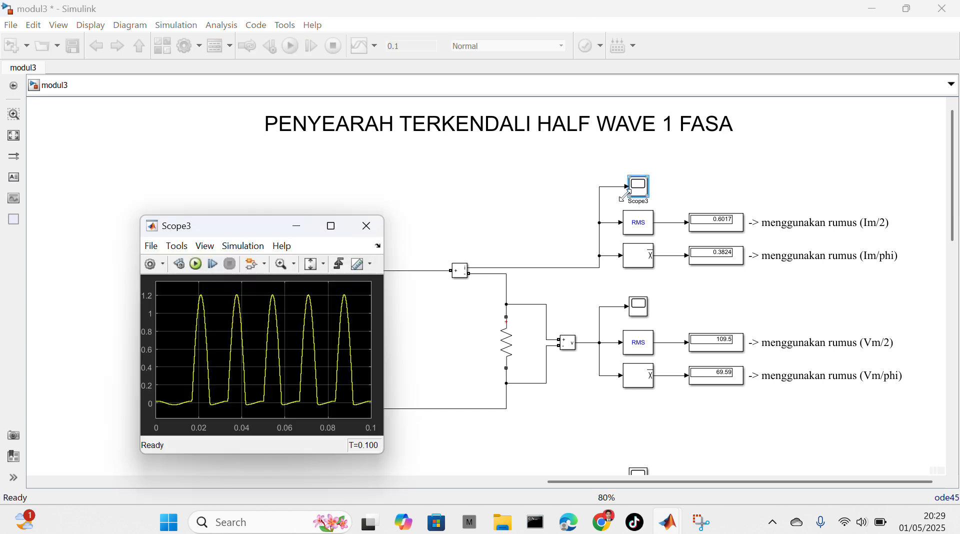
{"action": "left_click", "coordinate": [342, 223]}
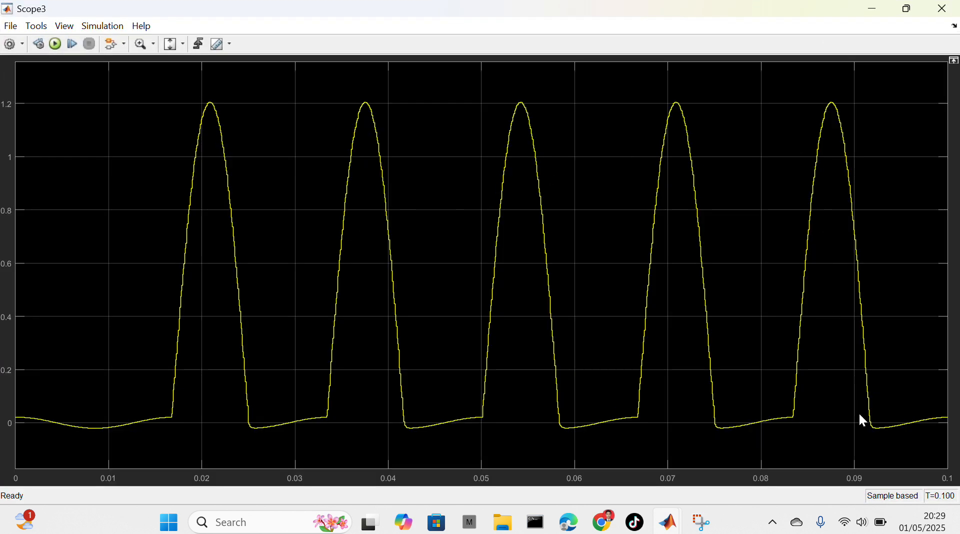
{"action": "left_click", "coordinate": [941, 8]}
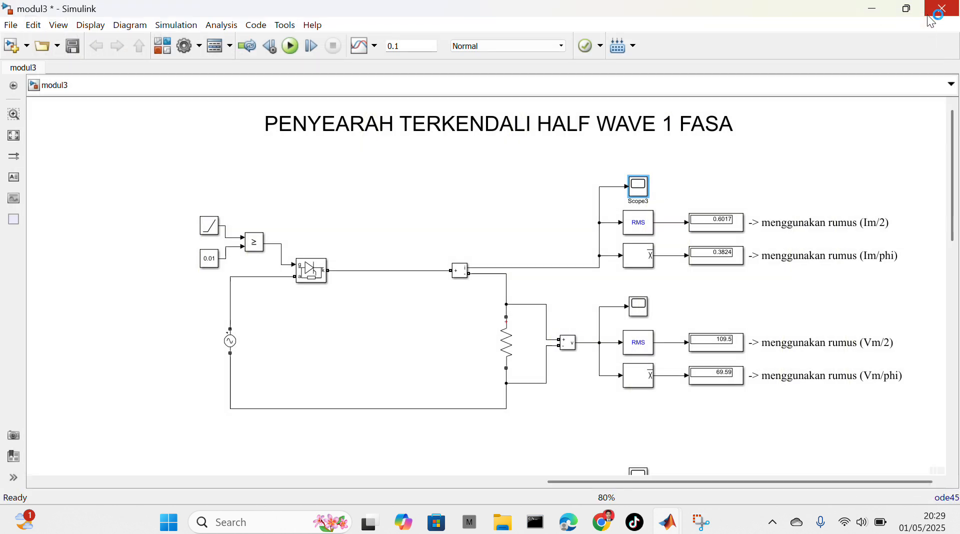
{"action": "double_click", "coordinate": [632, 310]}
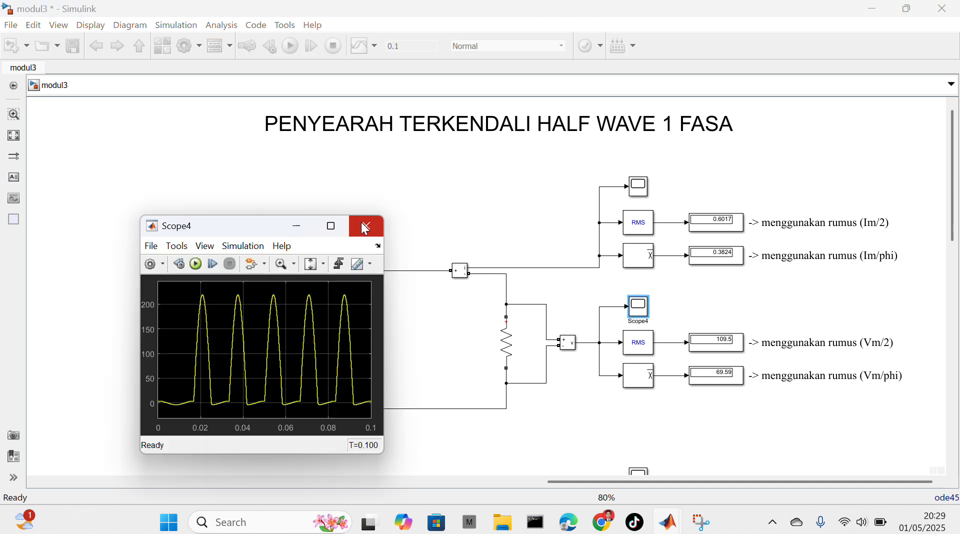
{"action": "left_click", "coordinate": [331, 226]}
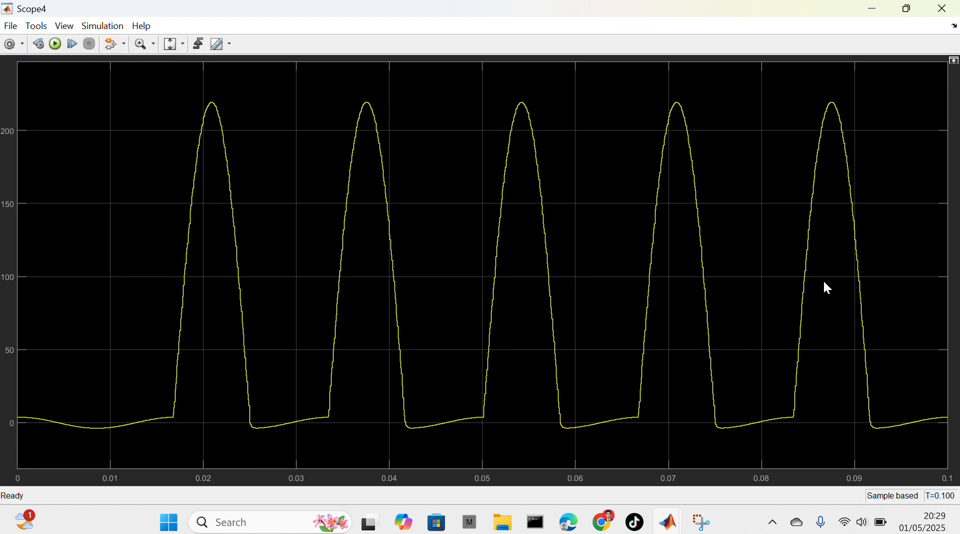
{"action": "left_click", "coordinate": [943, 9]}
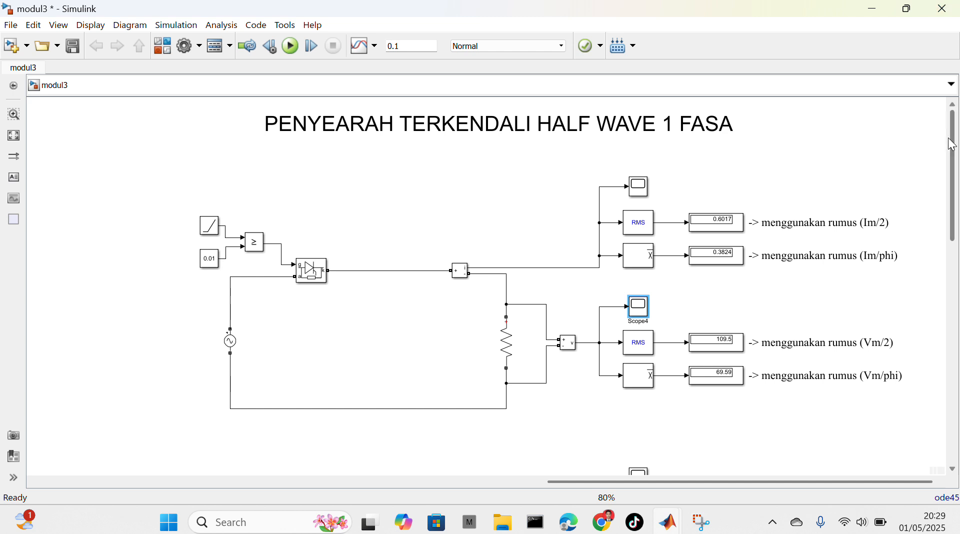
Step: Inspect the block parameters of the load resistor and the capacitor in the third half-wave rectifier circuit
{"action": "left_click_drag", "start_coordinate": [951, 144], "coordinate": [945, 357]}
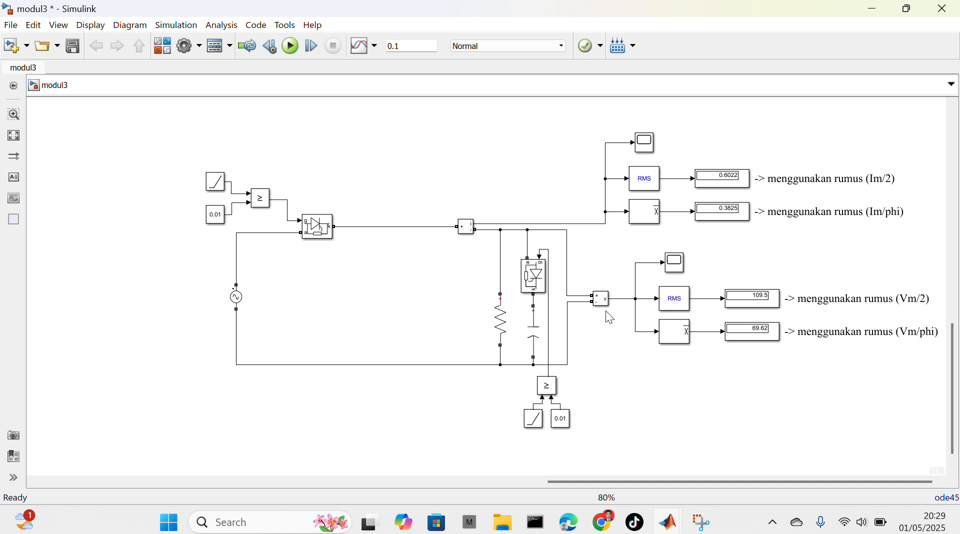
{"action": "double_click", "coordinate": [501, 321]}
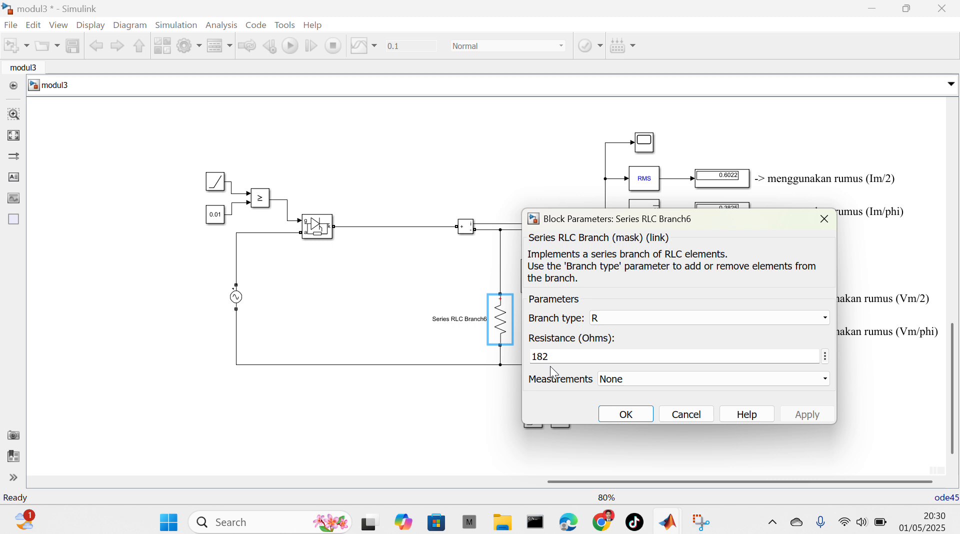
{"action": "left_click", "coordinate": [631, 416]}
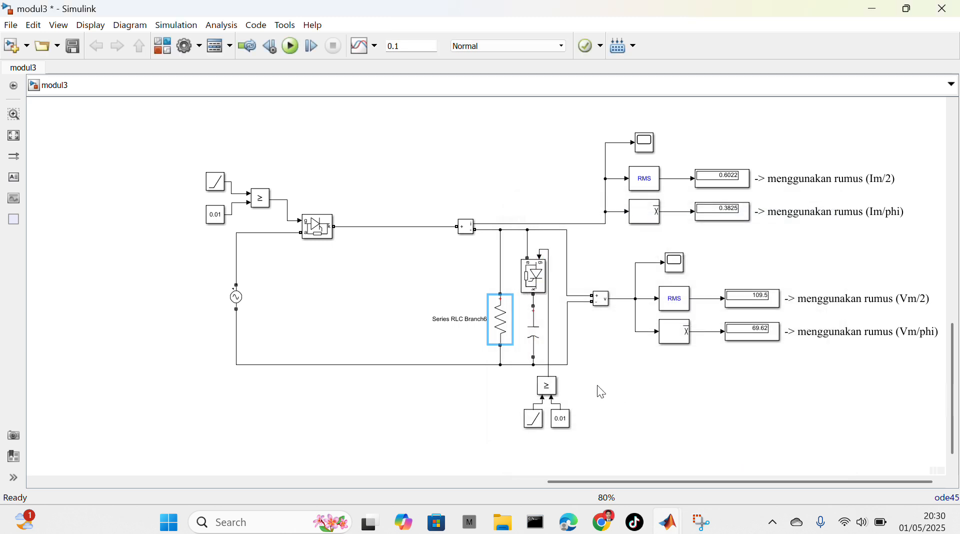
{"action": "left_click", "coordinate": [531, 334]}
{"action": "double_click", "coordinate": [533, 340]}
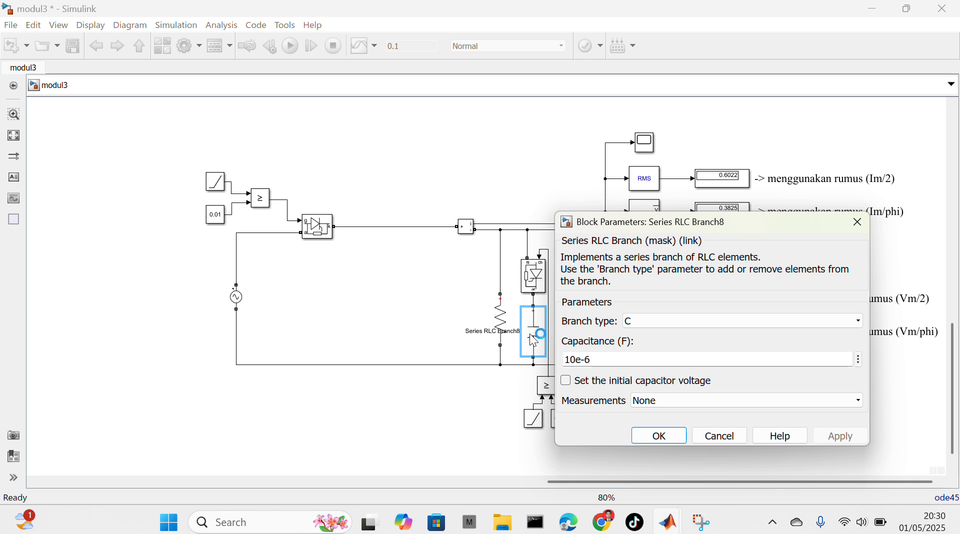
{"action": "left_click", "coordinate": [650, 437]}
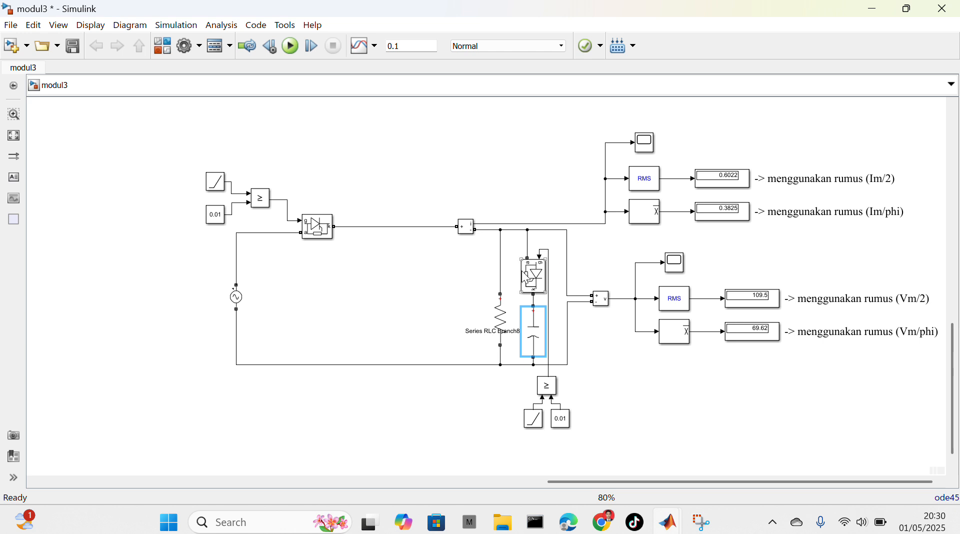
Step: Inspect the block parameters of the relational operator, ramp and constant that gate the thyristor in the capacitor branch
{"action": "left_click", "coordinate": [546, 386]}
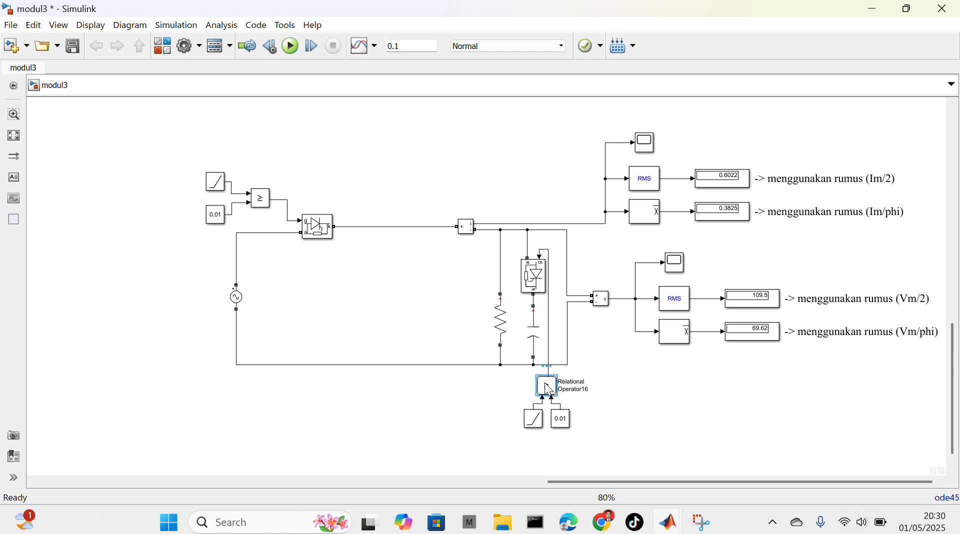
{"action": "double_click", "coordinate": [549, 389]}
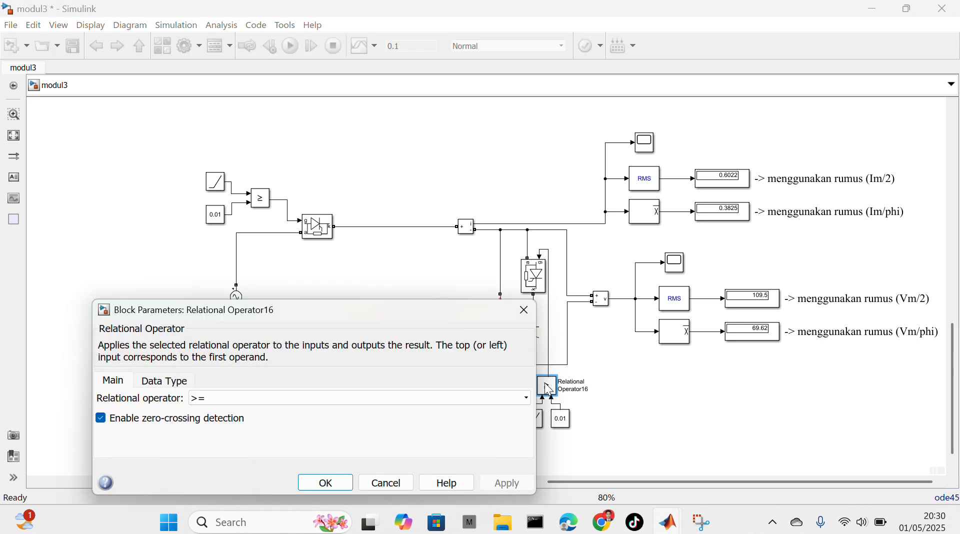
{"action": "left_click", "coordinate": [524, 310]}
{"action": "double_click", "coordinate": [531, 421]}
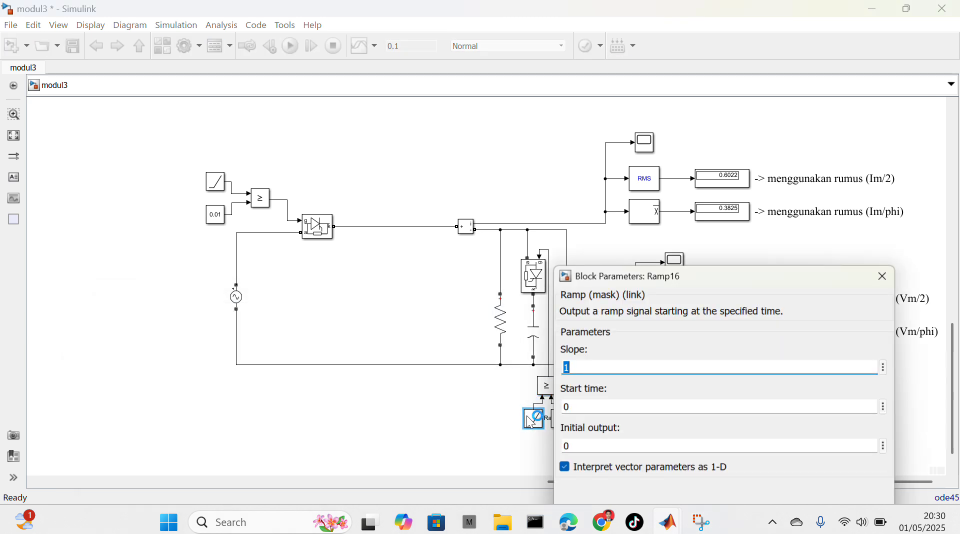
{"action": "left_click", "coordinate": [882, 275]}
{"action": "double_click", "coordinate": [556, 418]}
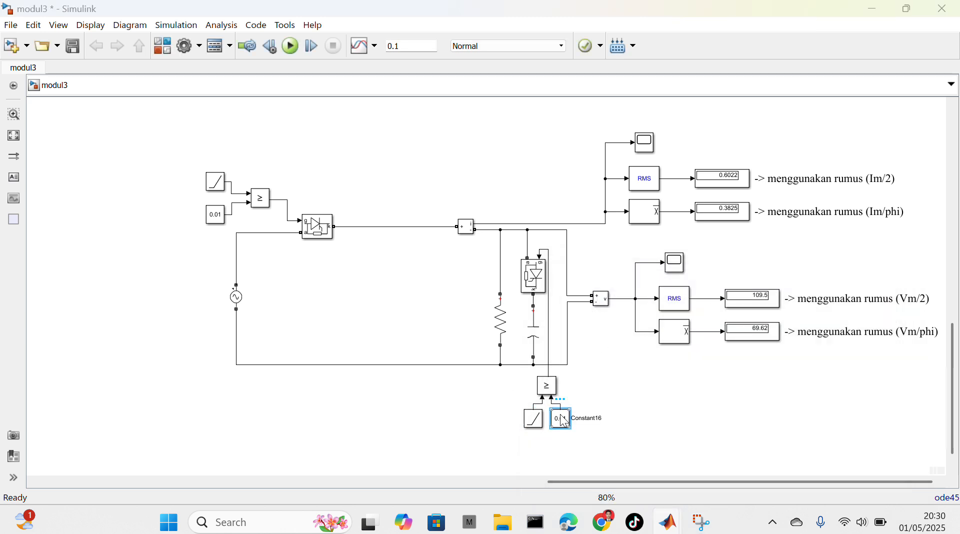
{"action": "left_click", "coordinate": [911, 284]}
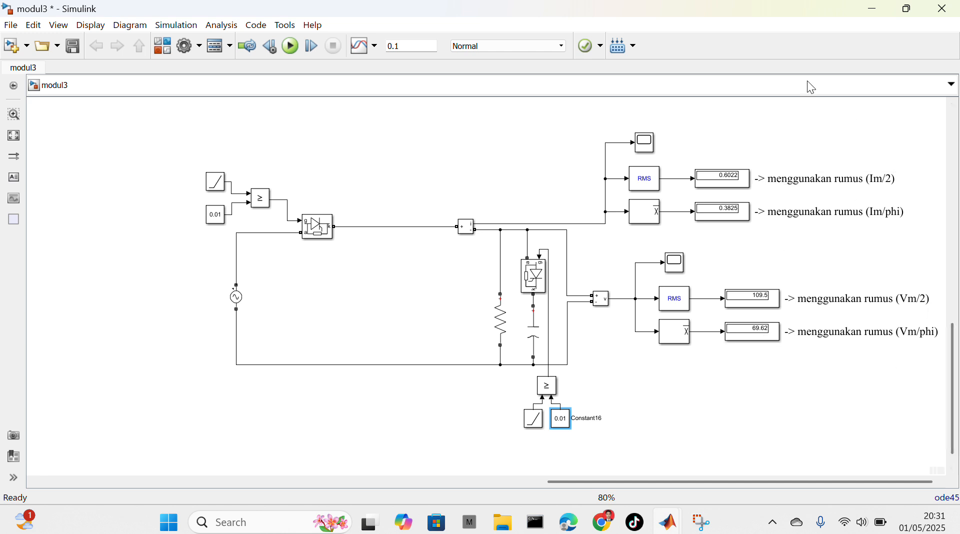
Step: View the load current waveform of the half-wave circuit with the capacitor branch in a maximized scope, and close the scope
{"action": "left_click", "coordinate": [646, 147]}
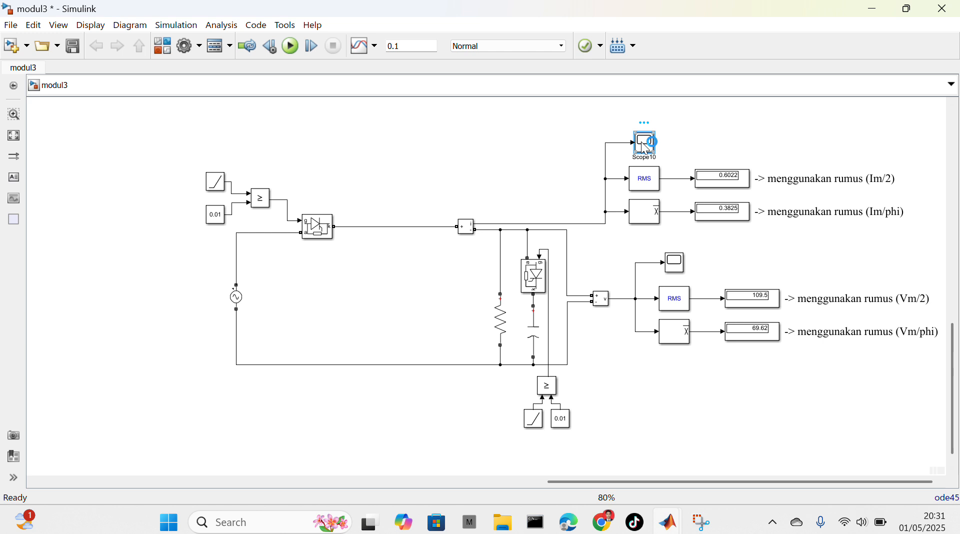
{"action": "double_click", "coordinate": [646, 147]}
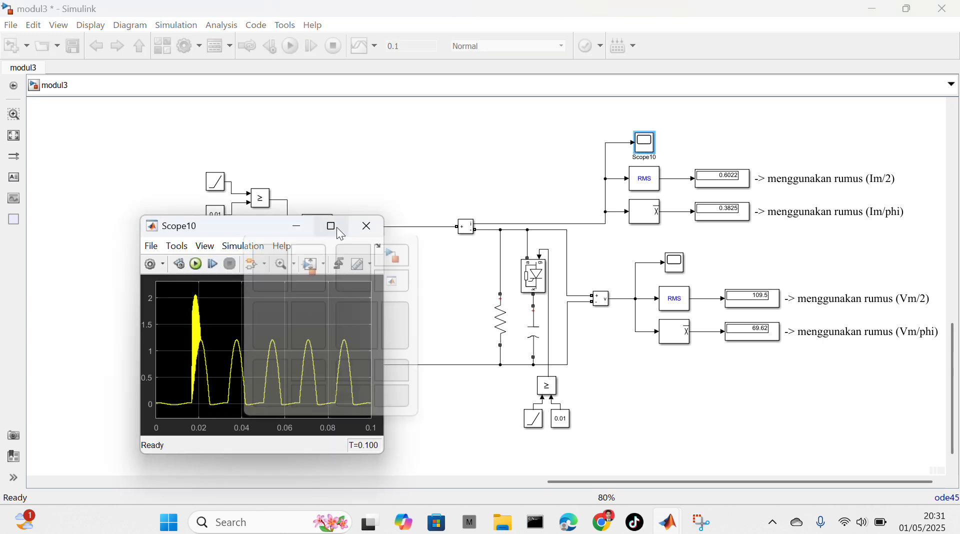
{"action": "left_click", "coordinate": [337, 227]}
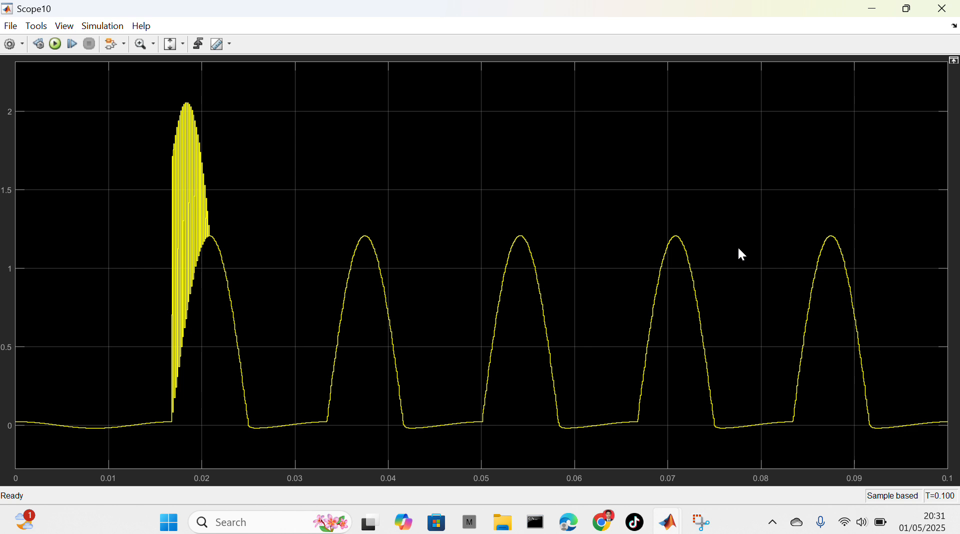
{"action": "left_click", "coordinate": [937, 16]}
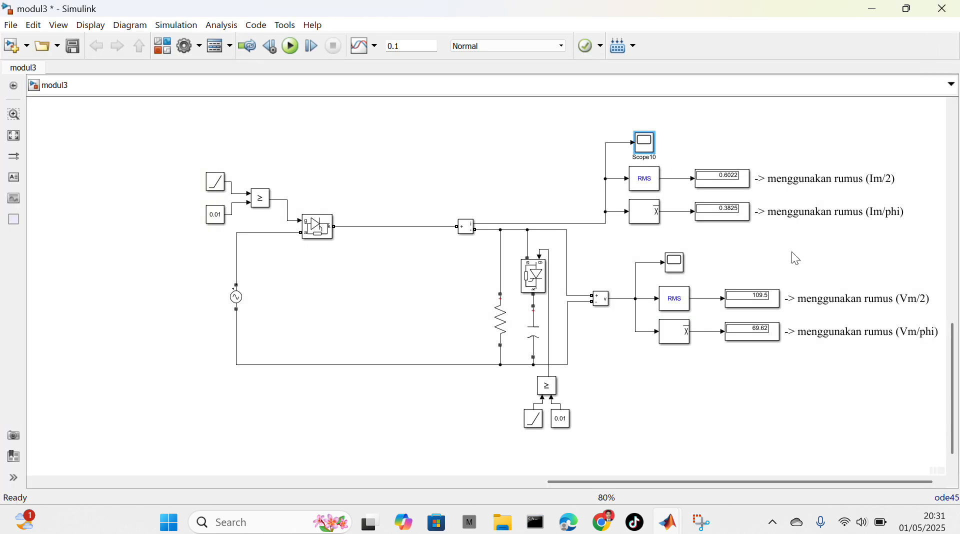
Step: View the load voltage waveform of the half-wave circuit with the capacitor branch in a maximized scope, and close the scope
{"action": "left_click", "coordinate": [670, 269]}
{"action": "double_click", "coordinate": [670, 269]}
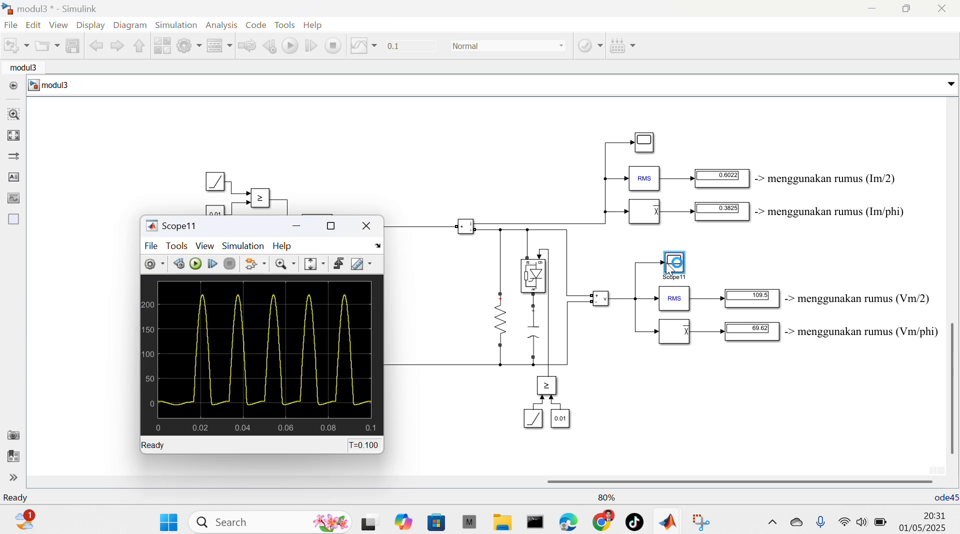
{"action": "left_click", "coordinate": [329, 232]}
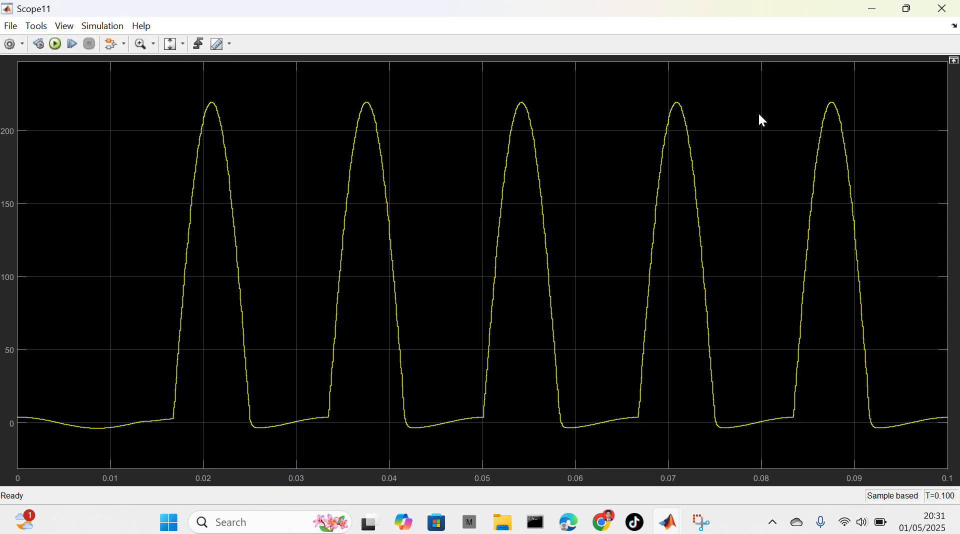
{"action": "left_click", "coordinate": [943, 8]}
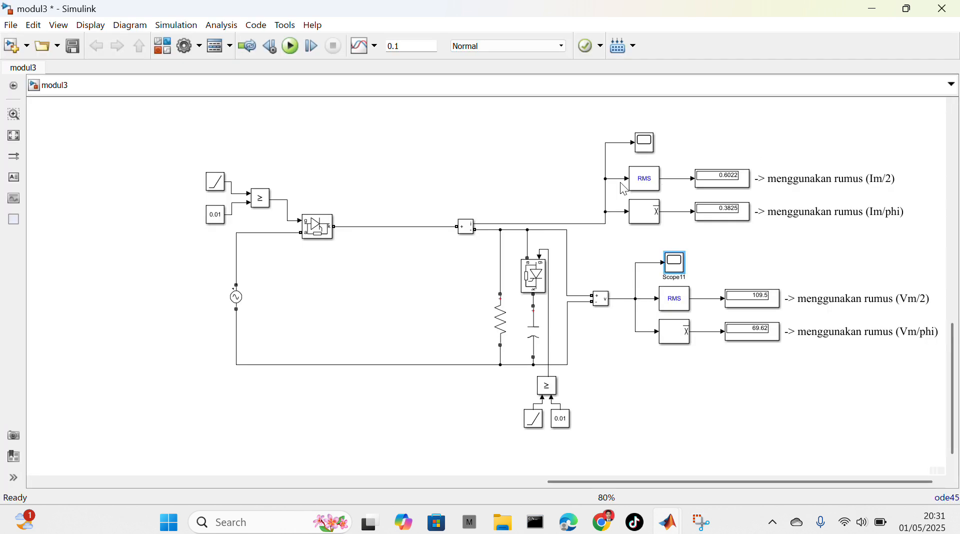
Step: Examine the overall layout of all the full-wave and half-wave rectifier circuits in the model
{"action": "scroll", "coordinate": [409, 271], "scroll_direction": "down", "scroll_amount": 5}
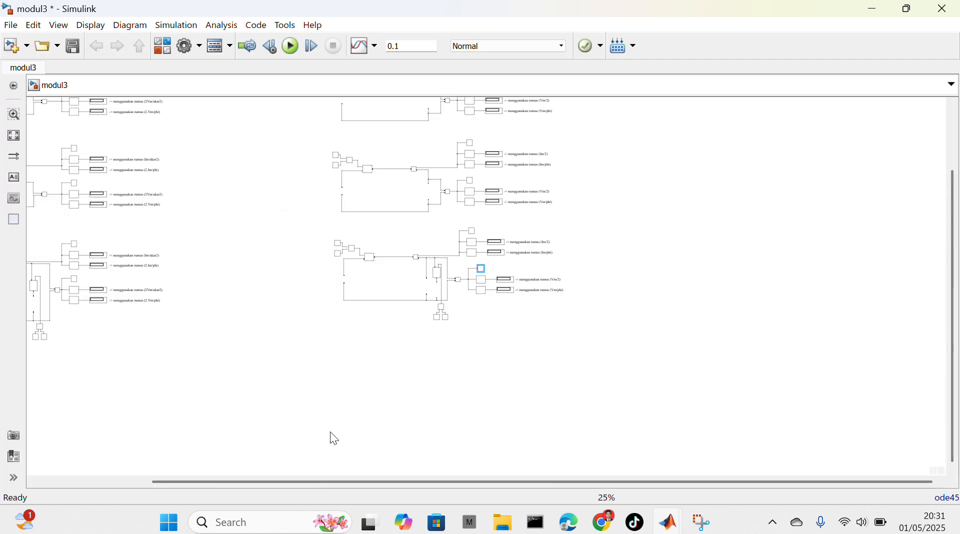
{"action": "left_click_drag", "start_coordinate": [374, 481], "coordinate": [258, 459]}
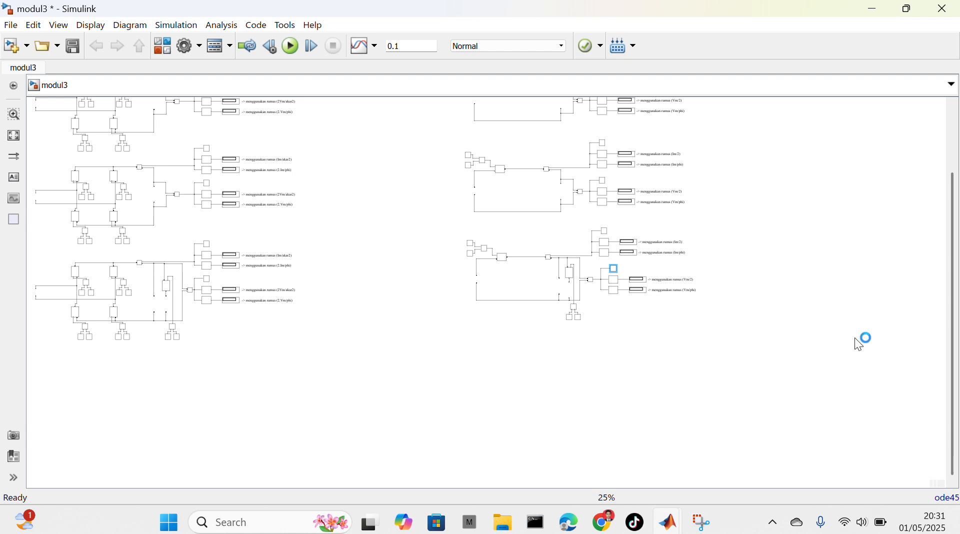
{"action": "left_click_drag", "start_coordinate": [955, 343], "coordinate": [958, 270]}
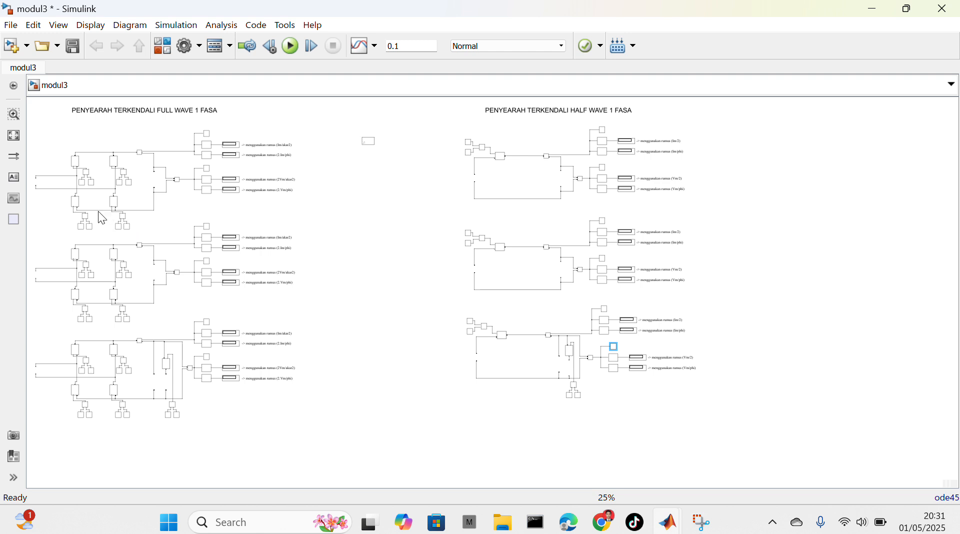
{"action": "scroll", "coordinate": [99, 215], "scroll_direction": "up", "scroll_amount": 1}
{"action": "scroll", "coordinate": [96, 210], "scroll_direction": "up", "scroll_amount": 1}
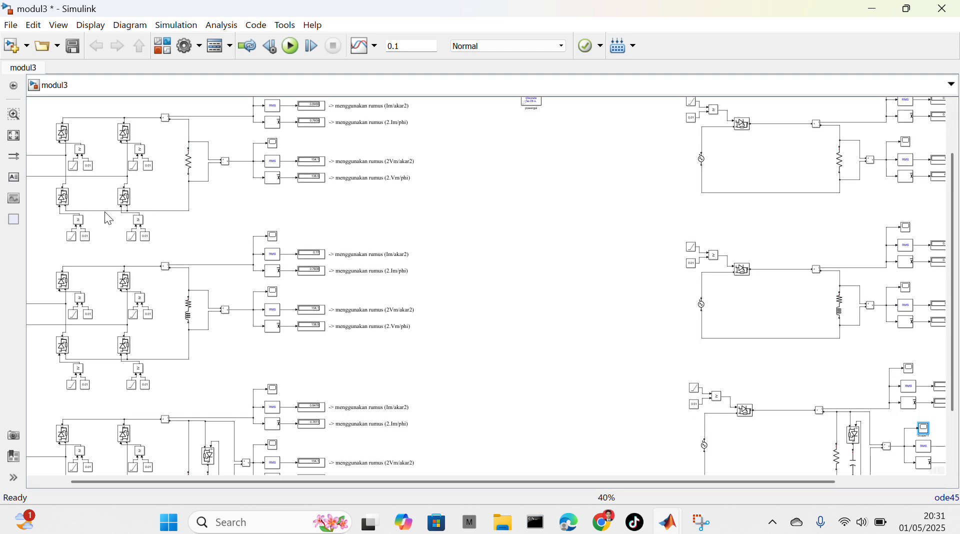
{"action": "scroll", "coordinate": [169, 224], "scroll_direction": "down", "scroll_amount": 1}
{"action": "scroll", "coordinate": [169, 224], "scroll_direction": "down", "scroll_amount": 2}
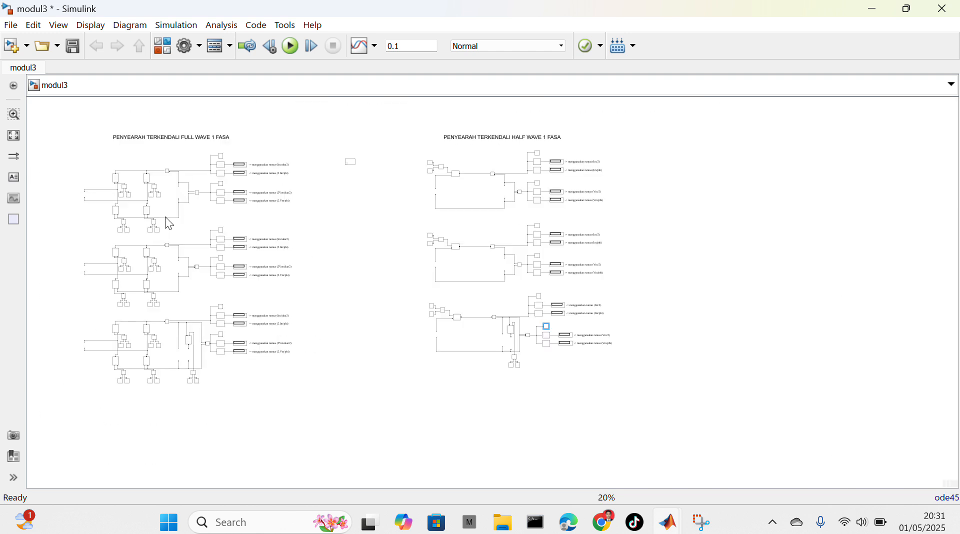
{"action": "scroll", "coordinate": [64, 118], "scroll_direction": "up", "scroll_amount": 1}
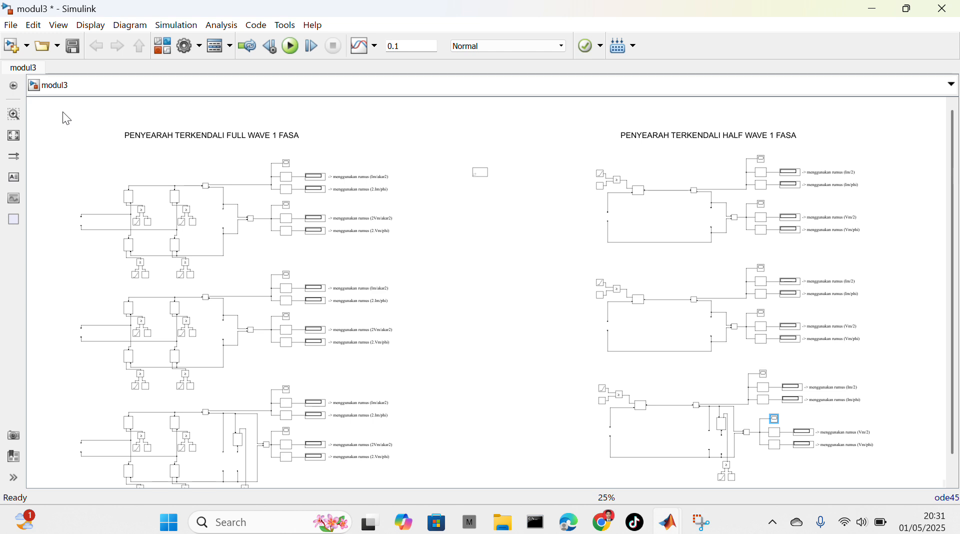
{"action": "scroll", "coordinate": [66, 118], "scroll_direction": "up", "scroll_amount": 1}
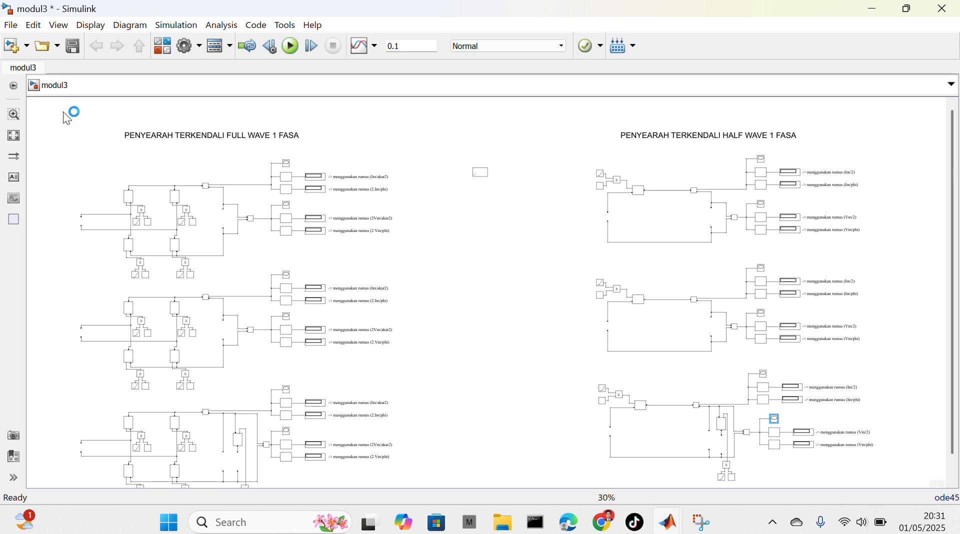